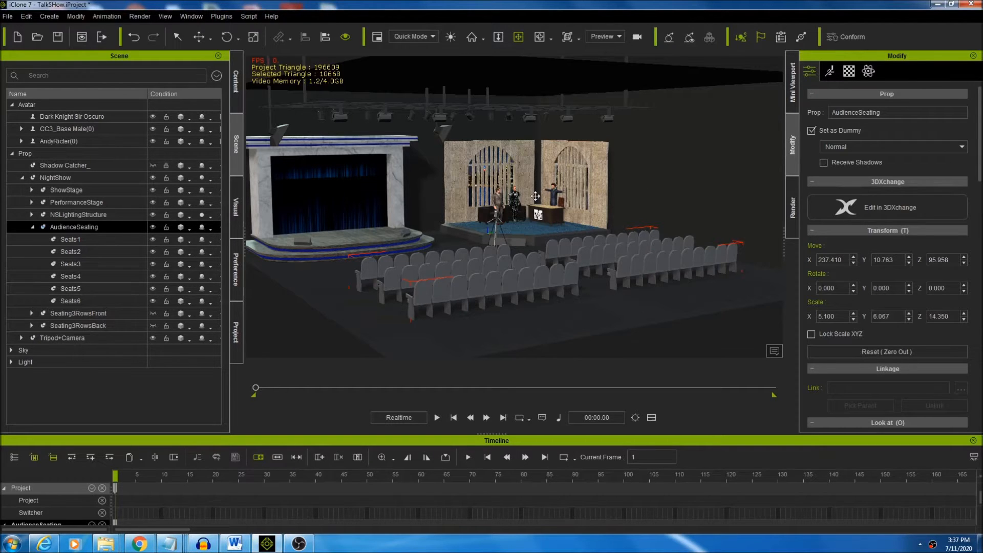
pyautogui.scroll(3, 543, 202)
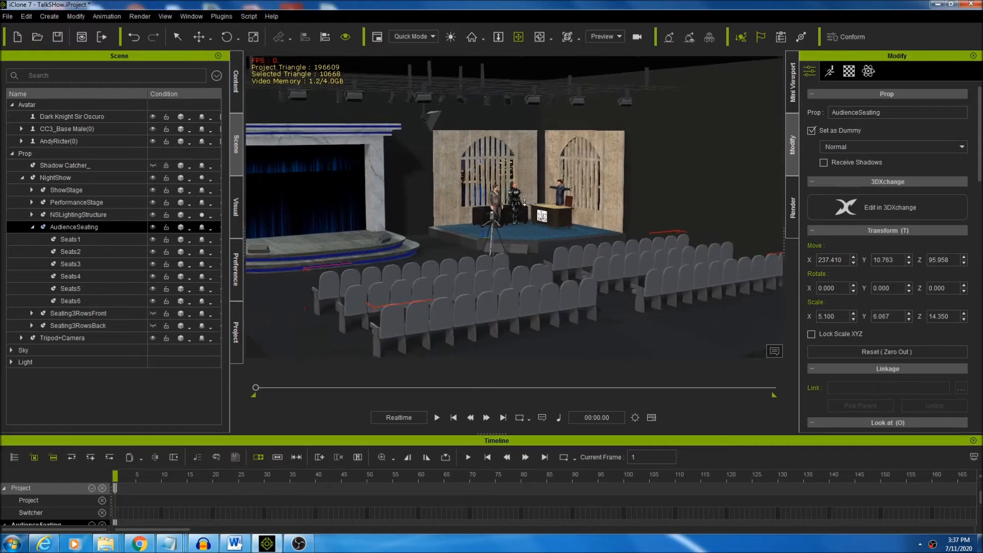
pyautogui.scroll(2, 549, 201)
pyautogui.scroll(2, 553, 198)
pyautogui.scroll(2, 553, 199)
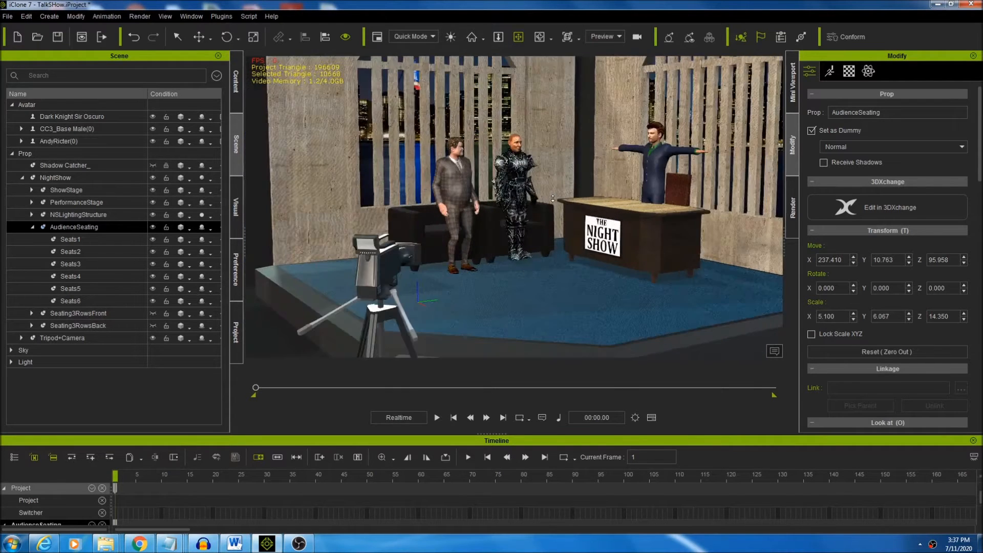
pyautogui.scroll(2, 553, 198)
# Step: Pan and orbit the viewport to frame the host, desk and whole stage
pyautogui.moveTo(550, 158); pyautogui.dragTo(504, 202, button='middle')
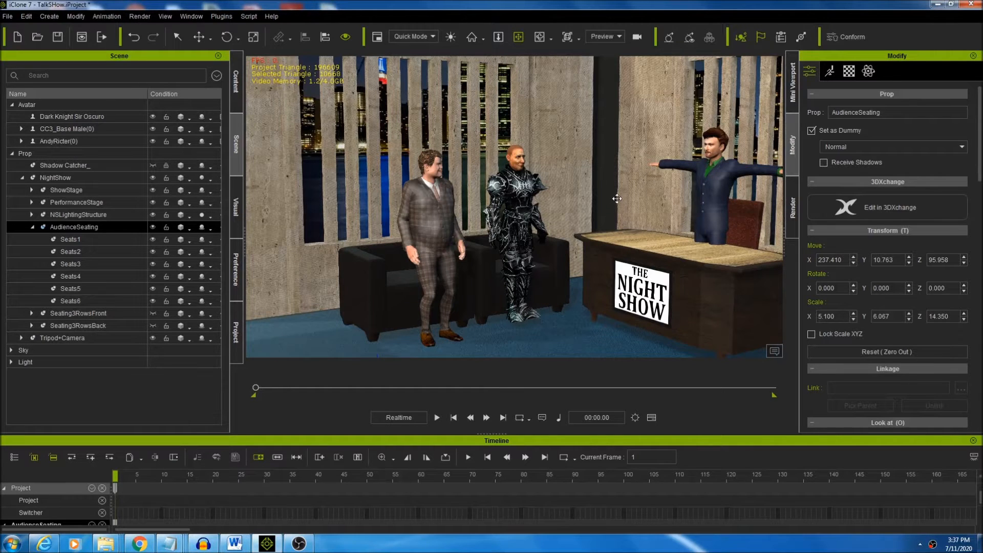
pyautogui.scroll(1, 525, 182)
pyautogui.scroll(2, 525, 183)
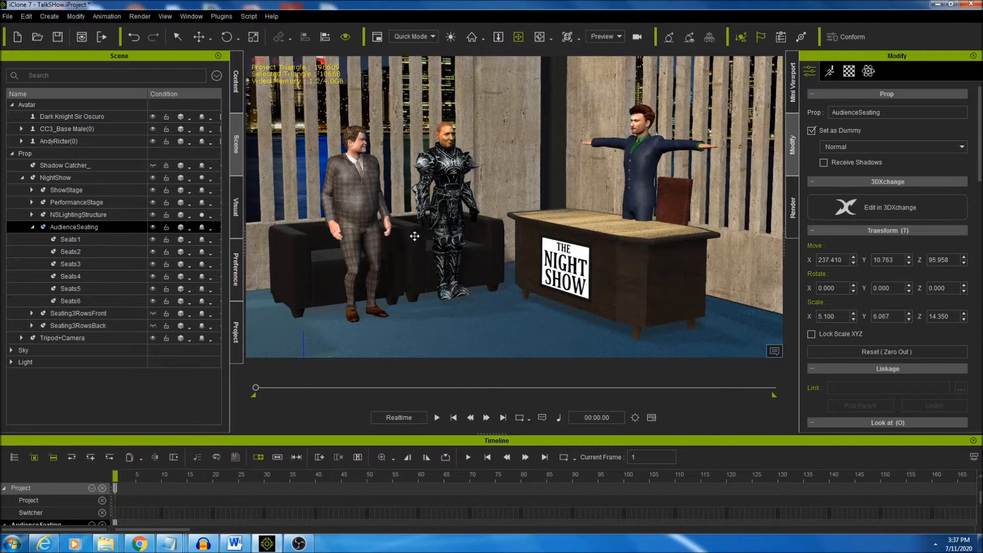
pyautogui.scroll(2, 397, 240)
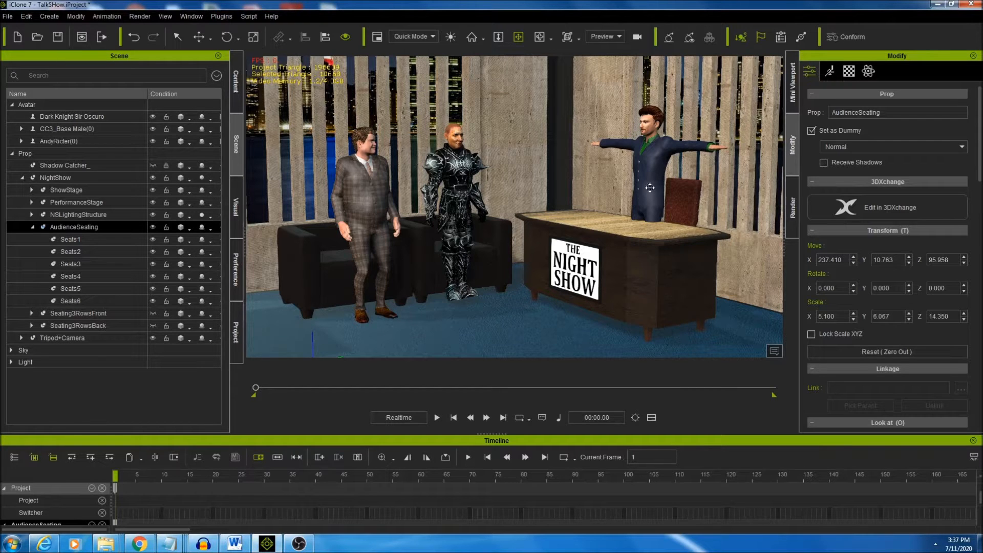
pyautogui.scroll(-5, 564, 188)
pyautogui.scroll(-3, 565, 188)
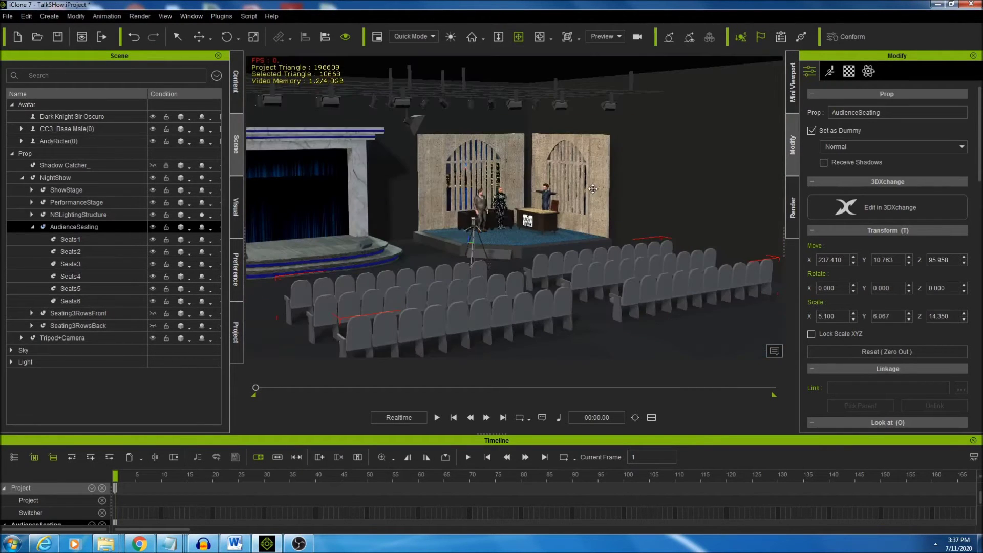
pyautogui.moveTo(592, 187); pyautogui.dragTo(500, 189, button='right')
pyautogui.scroll(8, 500, 189)
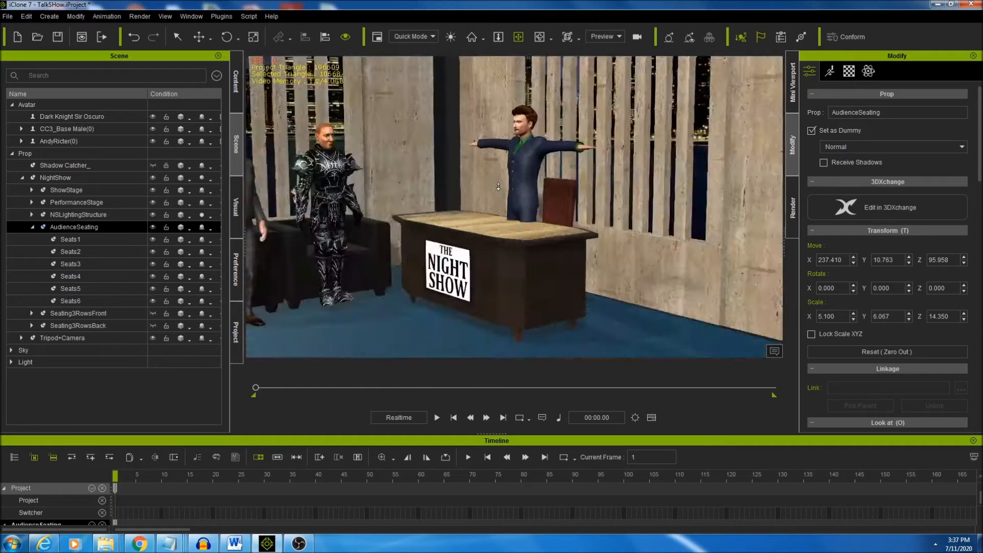
pyautogui.scroll(-8, 493, 189)
pyautogui.moveTo(470, 191); pyautogui.dragTo(542, 200, button='right')
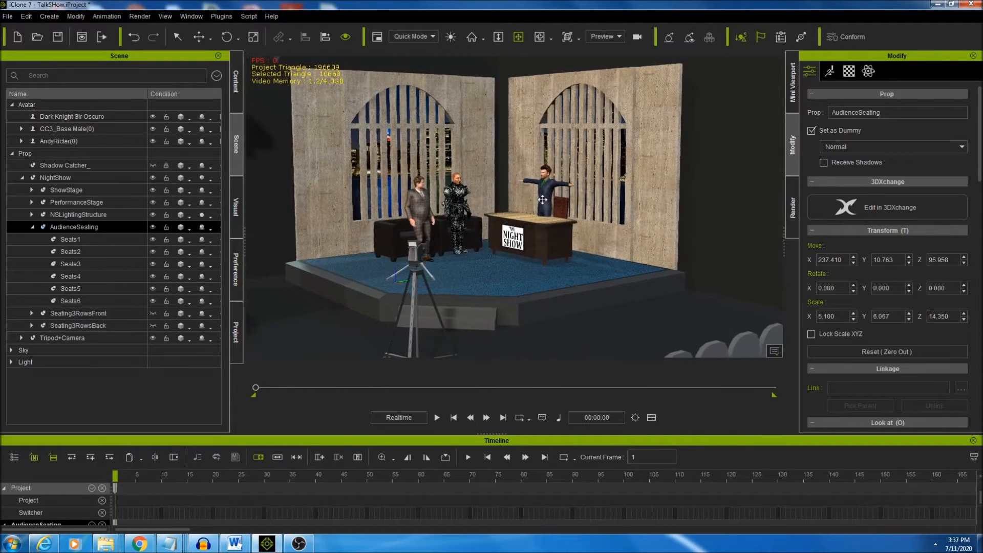
# Step: Add a Box_001 prop from the 3D Blocks templates onto the stage
pyautogui.click(236, 79)
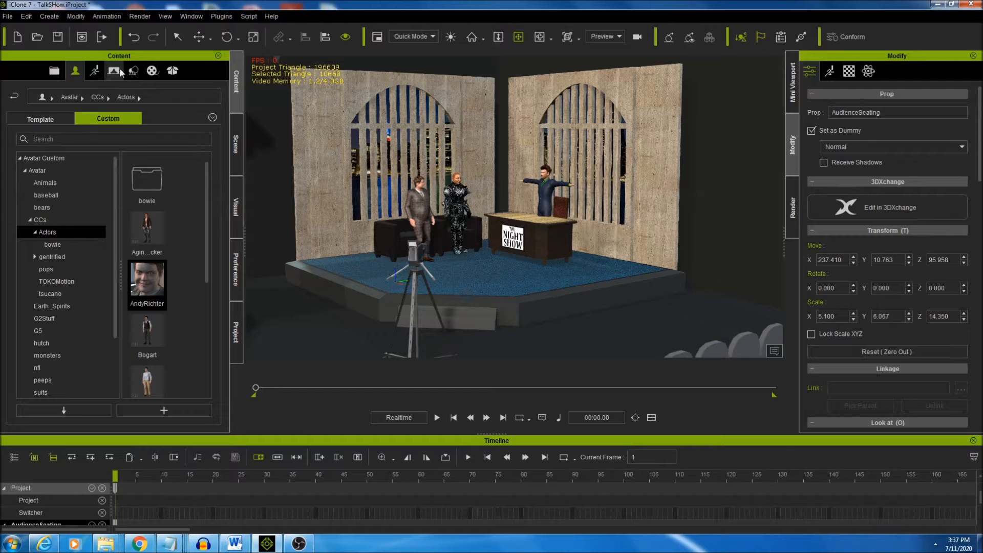
pyautogui.click(135, 72)
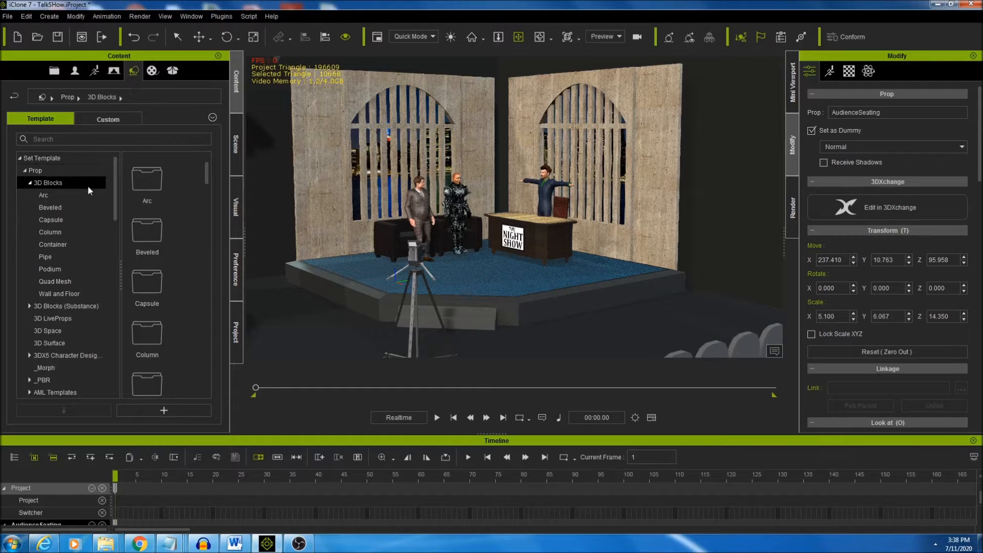
pyautogui.moveTo(206, 173); pyautogui.dragTo(212, 231)
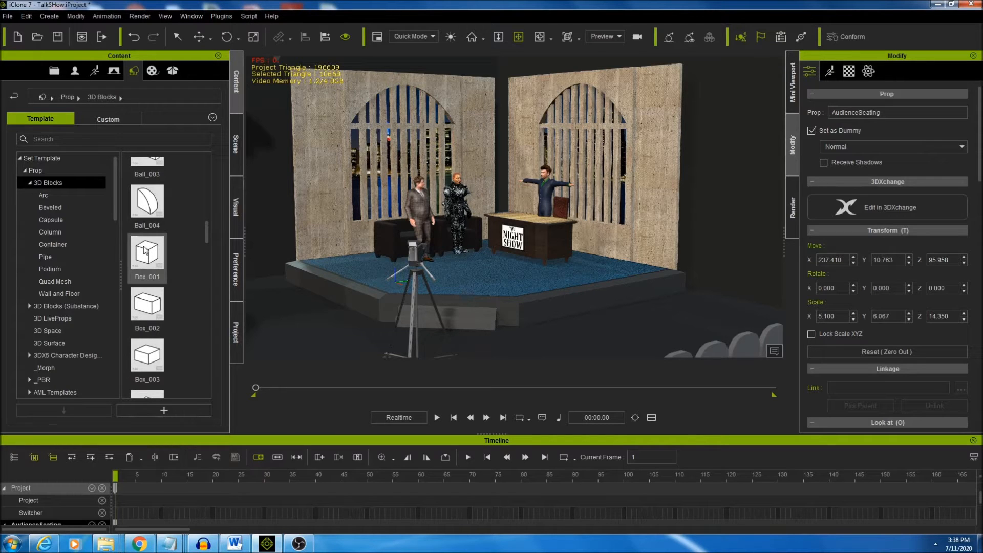
pyautogui.moveTo(146, 251); pyautogui.dragTo(449, 254)
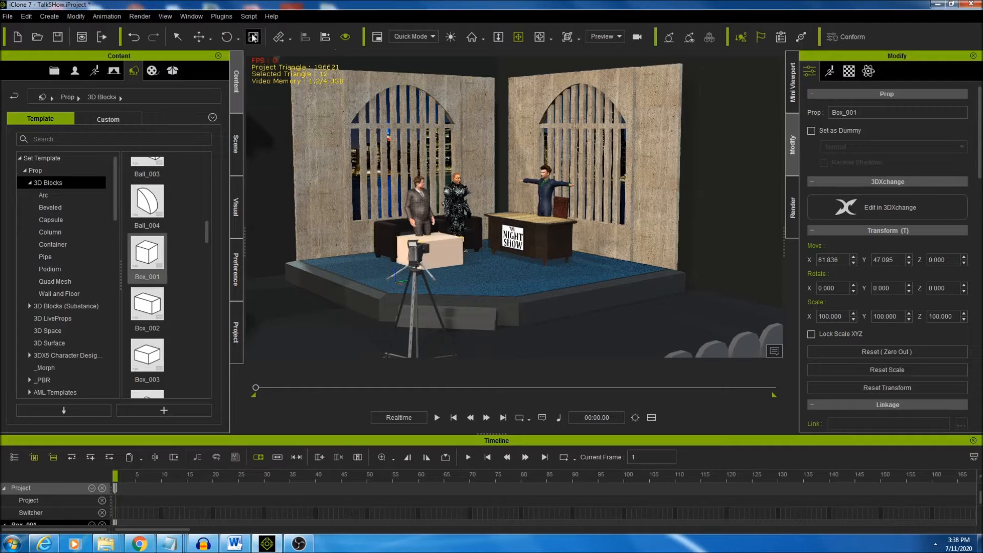
# Step: Shrink Box_001 to a tiny cube about half size and raise it above the floor
pyautogui.moveTo(430, 284); pyautogui.dragTo(435, 296)
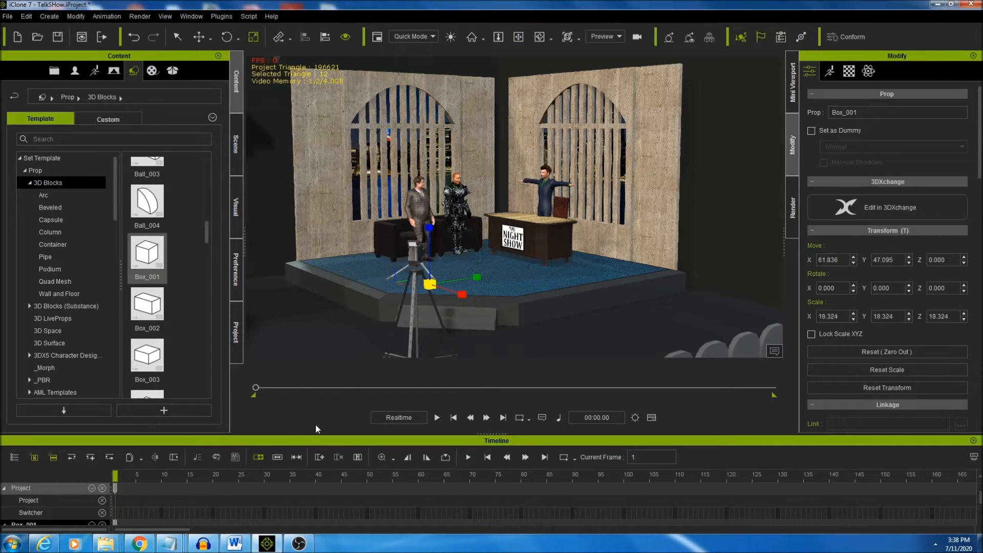
pyautogui.click(198, 36)
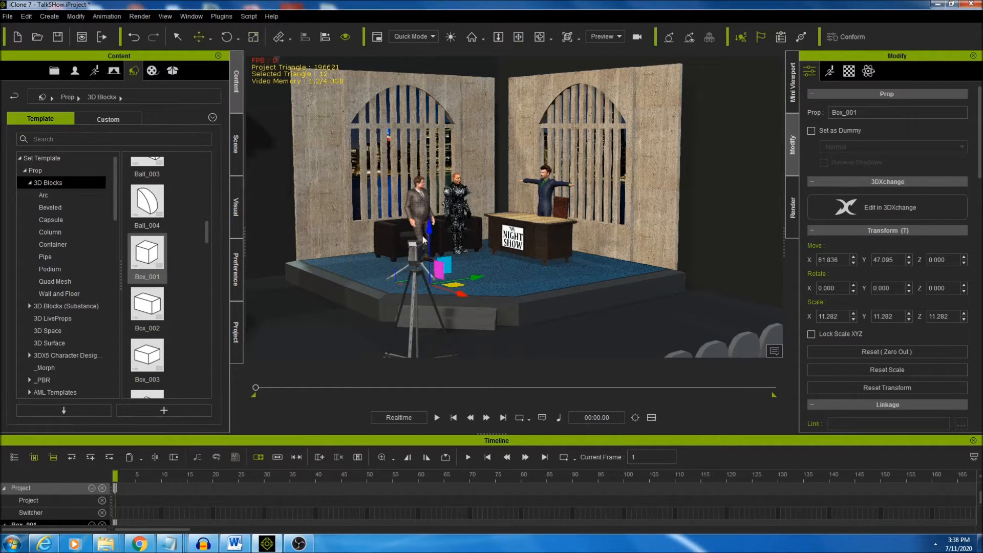
pyautogui.moveTo(429, 229); pyautogui.dragTo(431, 207)
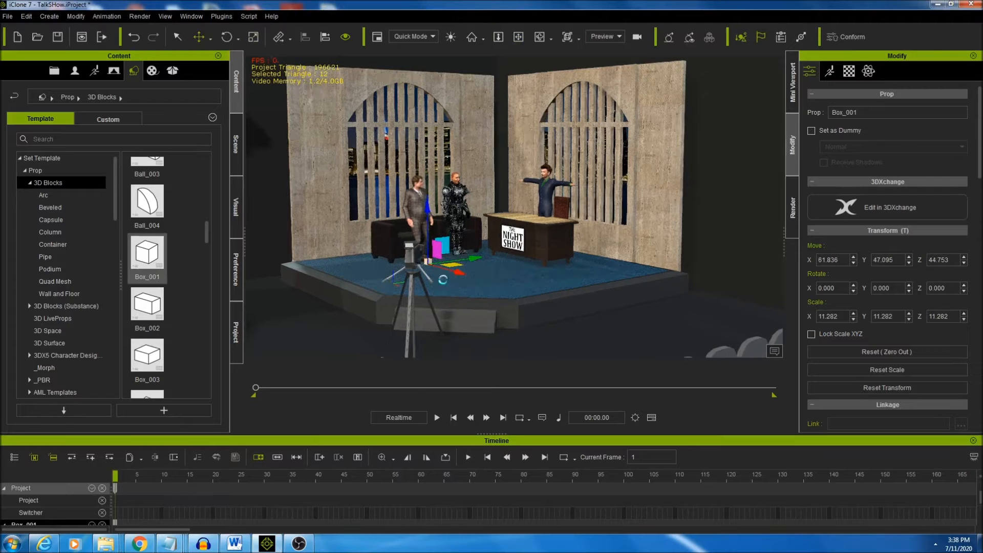
pyautogui.scroll(3, 440, 280)
pyautogui.scroll(2, 440, 281)
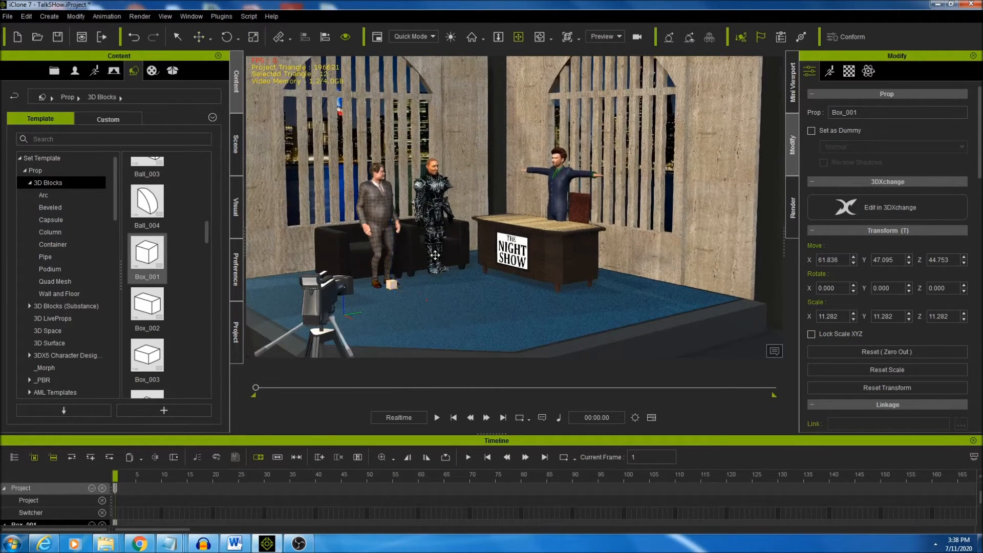
pyautogui.scroll(3, 492, 239)
pyautogui.scroll(3, 501, 231)
pyautogui.scroll(3, 502, 230)
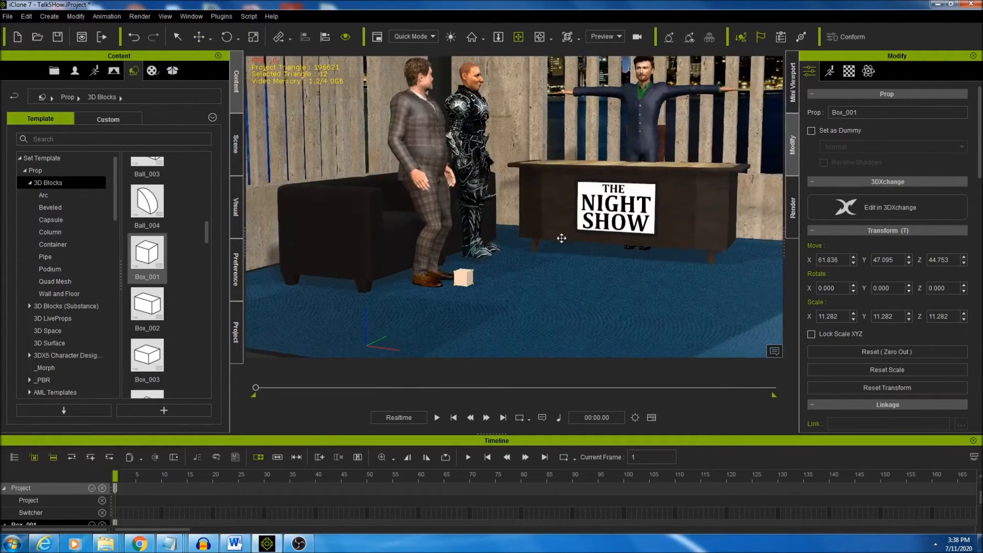
pyautogui.scroll(2, 501, 230)
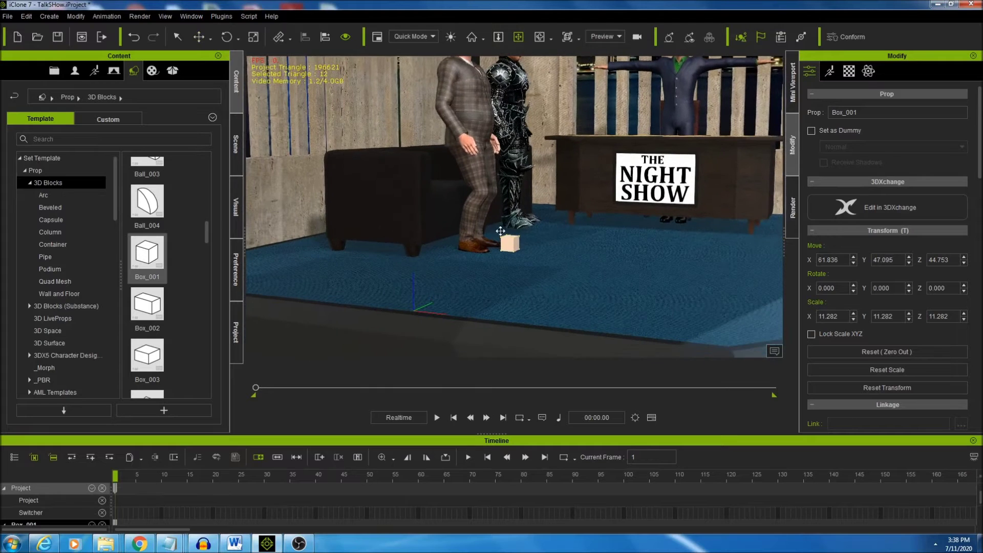
pyautogui.click(199, 36)
pyautogui.click(253, 36)
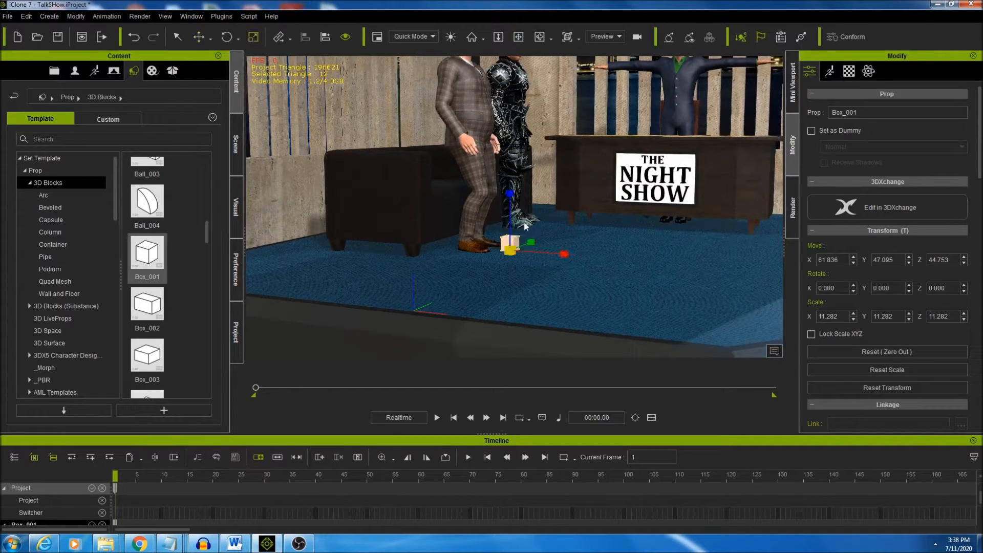
pyautogui.moveTo(510, 249); pyautogui.dragTo(503, 269)
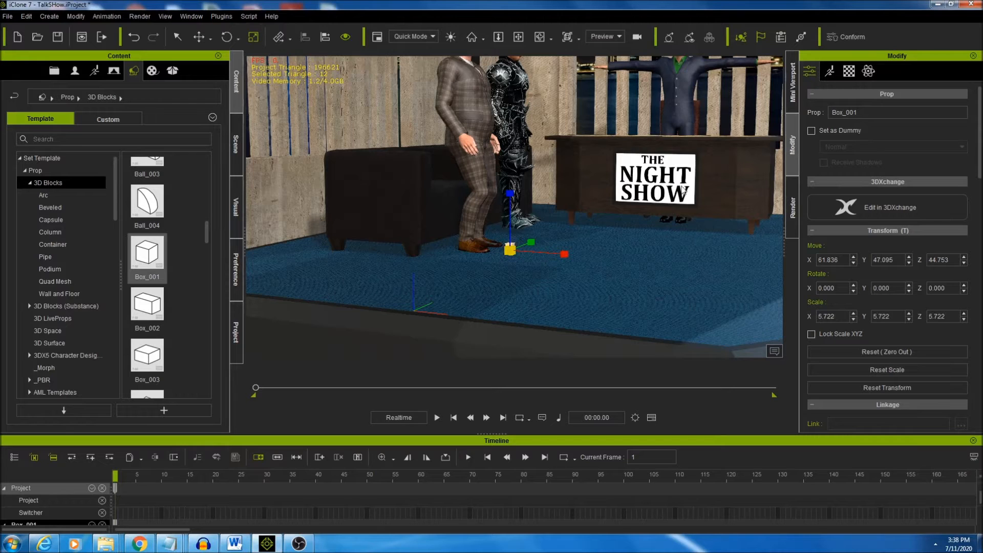
# Step: Move the small box beside the plaid-suited guest's feet in front of the sofa
pyautogui.keyDown('alt'); pyautogui.moveTo(584, 192); pyautogui.dragTo(497, 155); pyautogui.keyUp('alt')
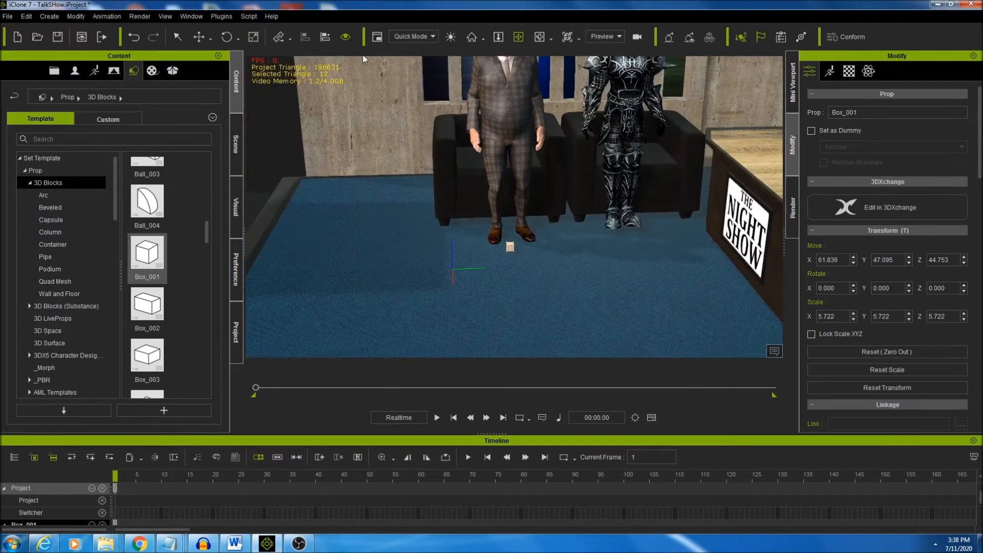
pyautogui.click(199, 36)
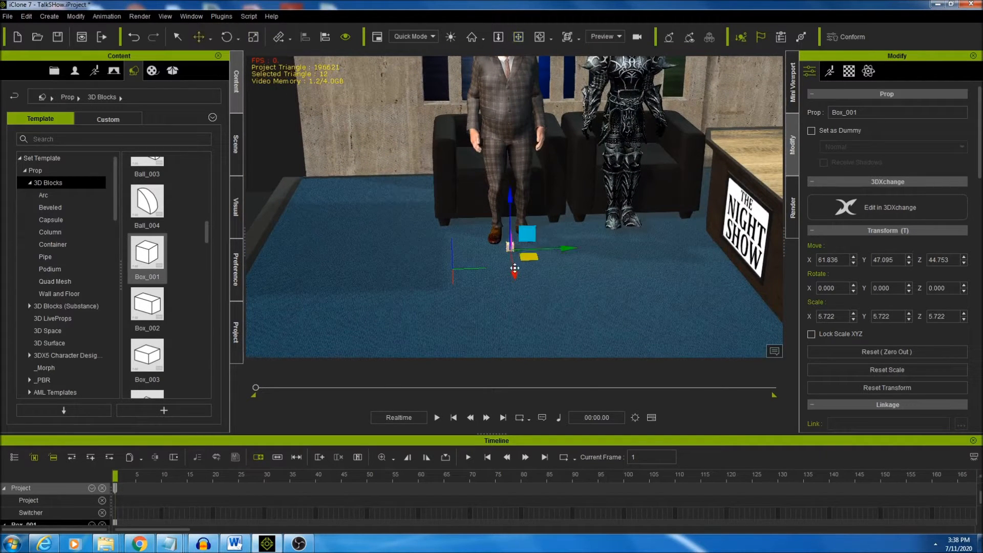
pyautogui.moveTo(567, 248); pyautogui.dragTo(553, 248)
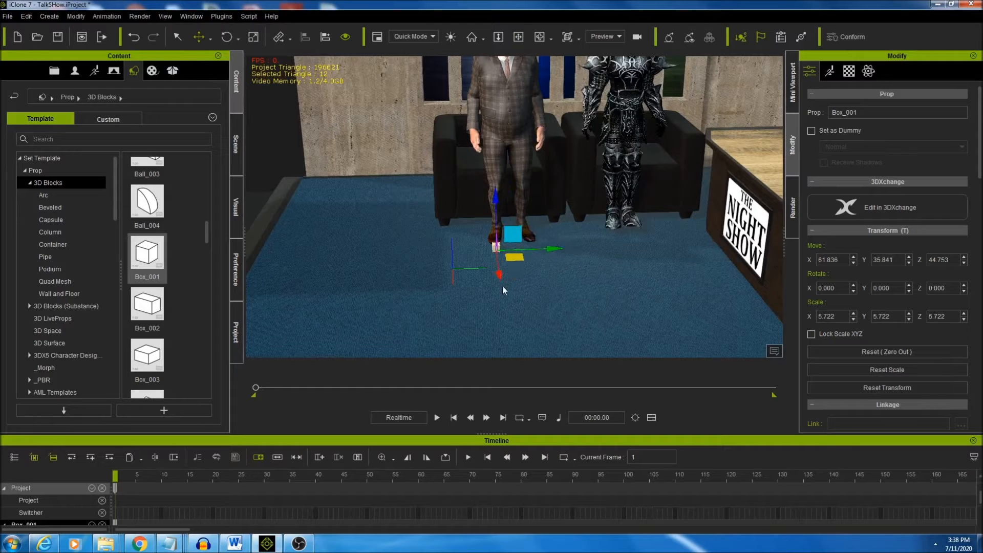
pyautogui.moveTo(500, 273); pyautogui.dragTo(496, 258)
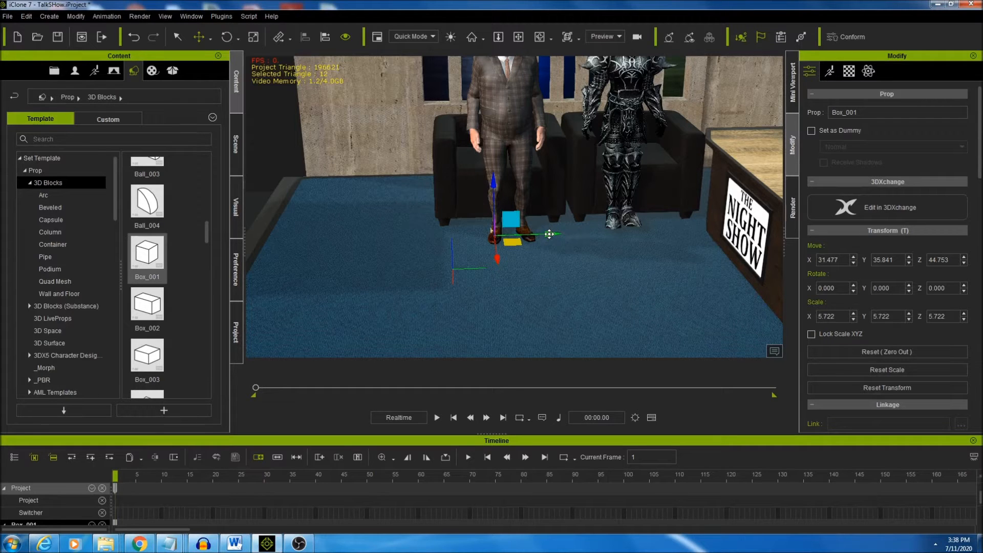
# Step: Slide the box right and raise it toward seat height
pyautogui.moveTo(550, 235); pyautogui.dragTo(578, 233)
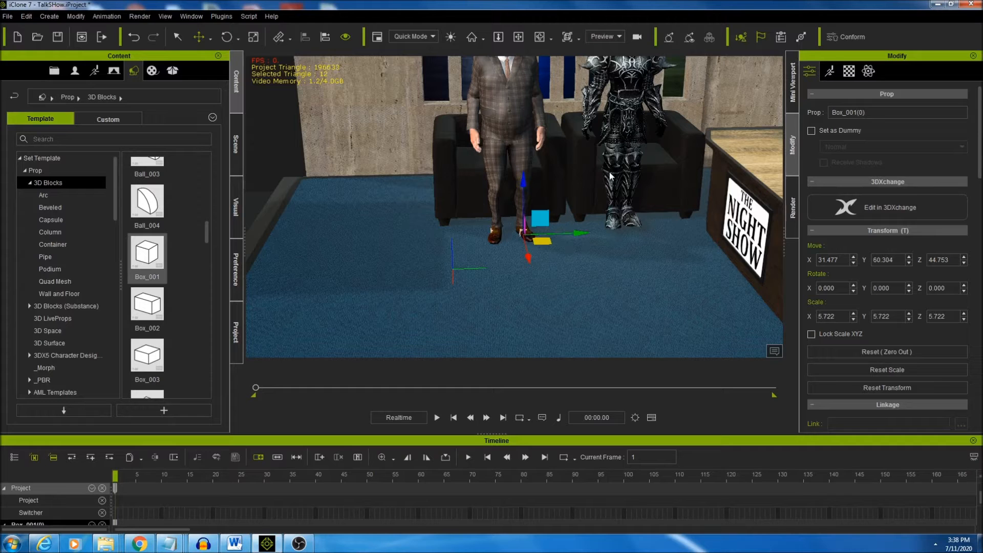
pyautogui.moveTo(523, 180)
pyautogui.mouseDown()
pyautogui.moveTo(525, 93)
pyautogui.moveTo(525, 104)
pyautogui.mouseUp()
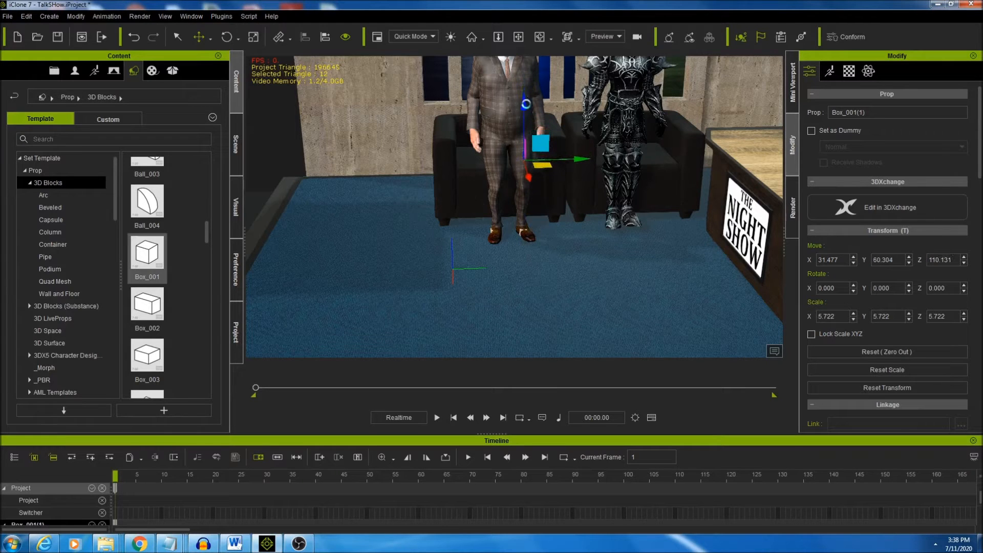
pyautogui.keyDown('alt'); pyautogui.moveTo(526, 153); pyautogui.dragTo(385, 154); pyautogui.keyUp('alt')
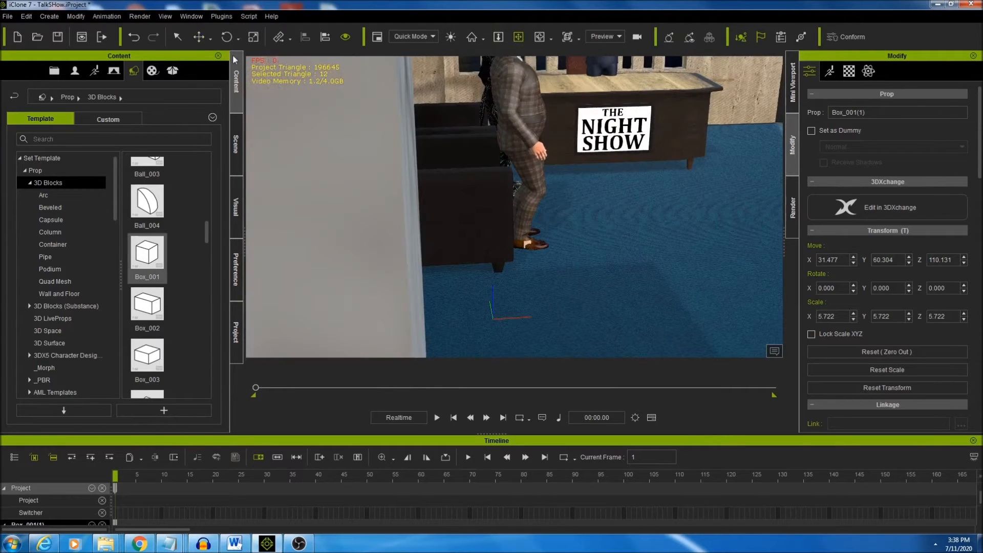
# Step: Move the second box left and lower it onto the sofa seat
pyautogui.moveTo(581, 158)
pyautogui.mouseDown()
pyautogui.moveTo(523, 159)
pyautogui.moveTo(567, 271)
pyautogui.mouseUp()
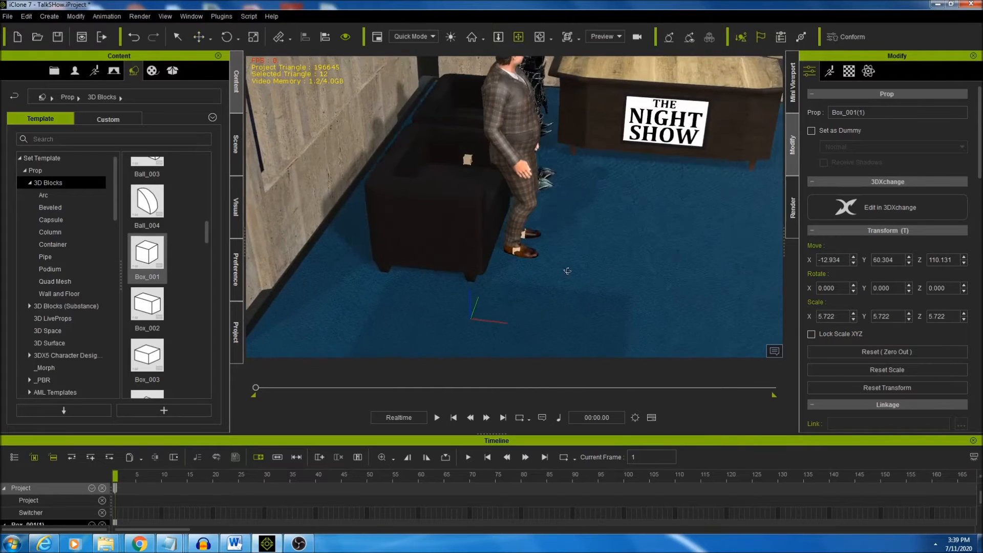
pyautogui.click(198, 37)
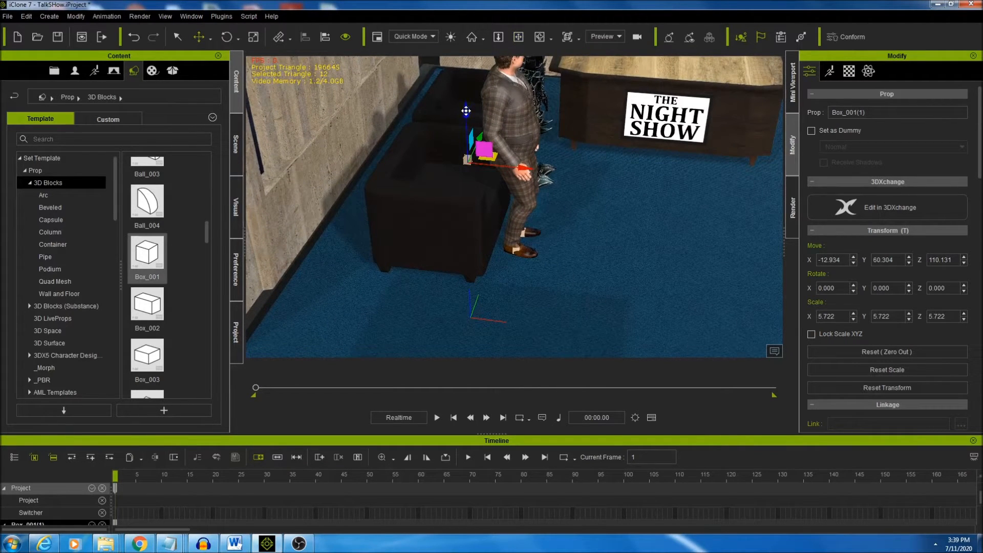
pyautogui.moveTo(465, 111); pyautogui.dragTo(467, 129)
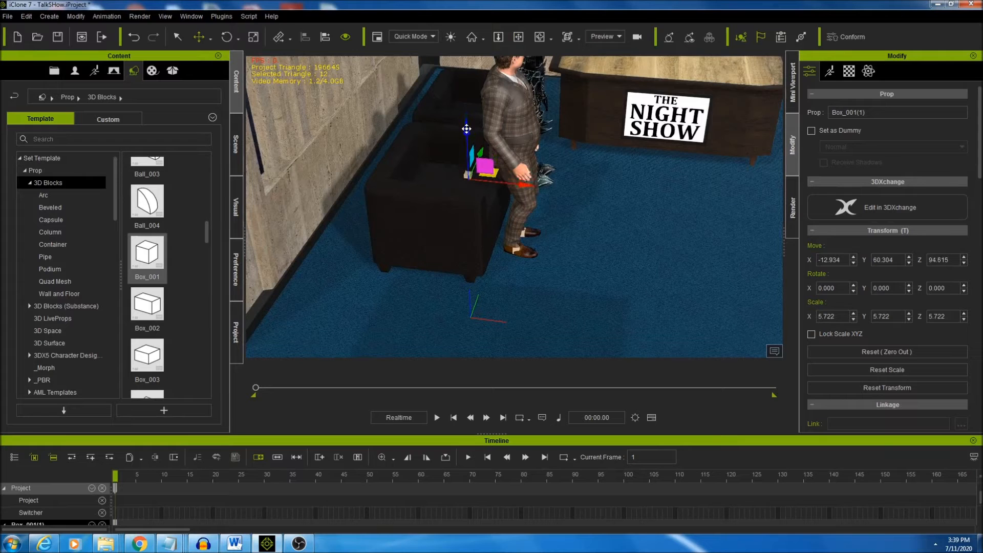
pyautogui.moveTo(472, 162); pyautogui.dragTo(479, 158)
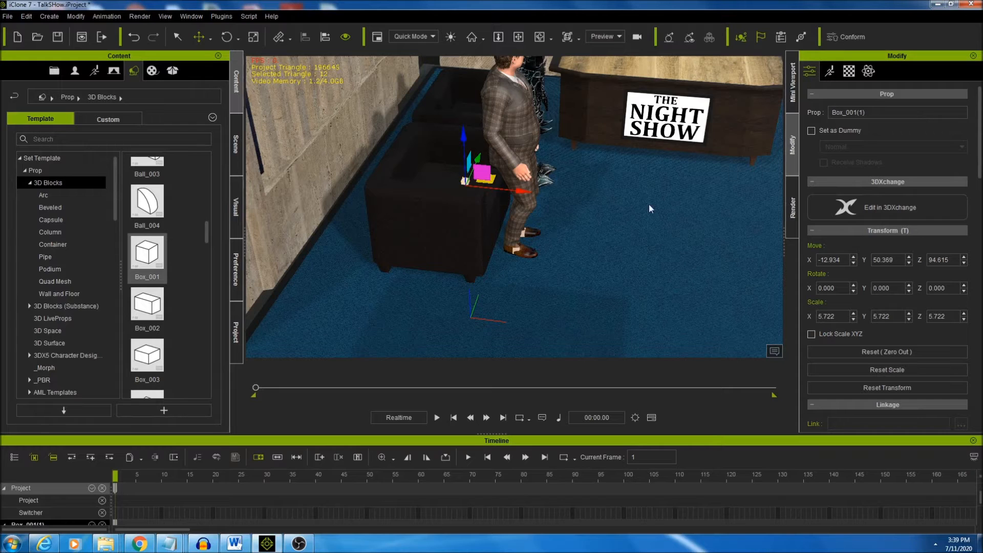
# Step: Rename the three Box_001 props in the scene list to RTRF, RTLF and RTButt
pyautogui.click(236, 141)
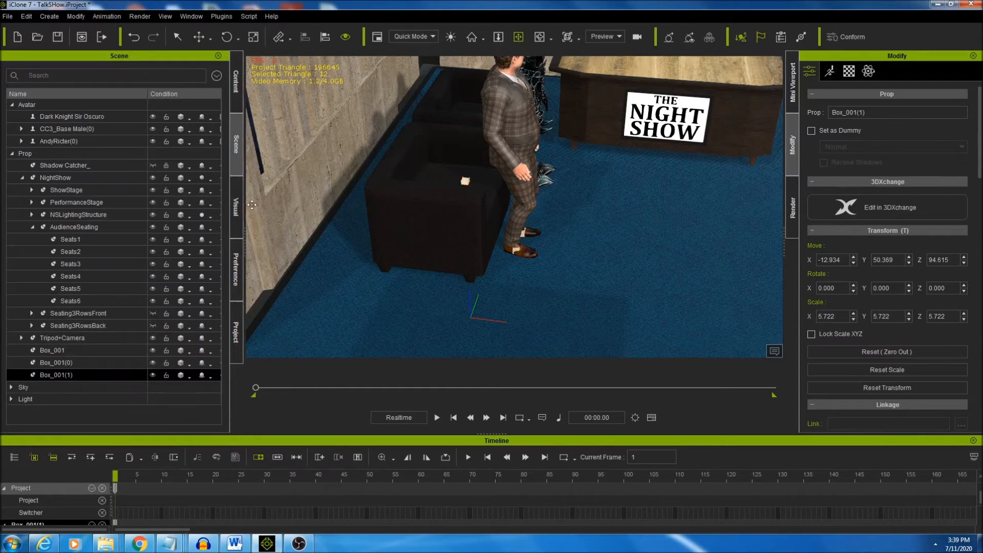
pyautogui.click(56, 351)
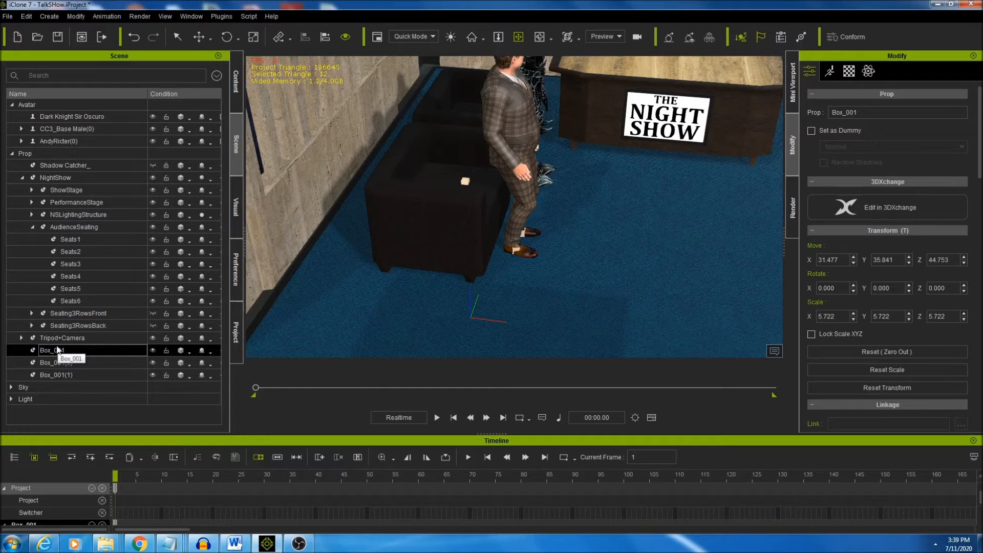
pyautogui.doubleClick(52, 349)
pyautogui.write('R')
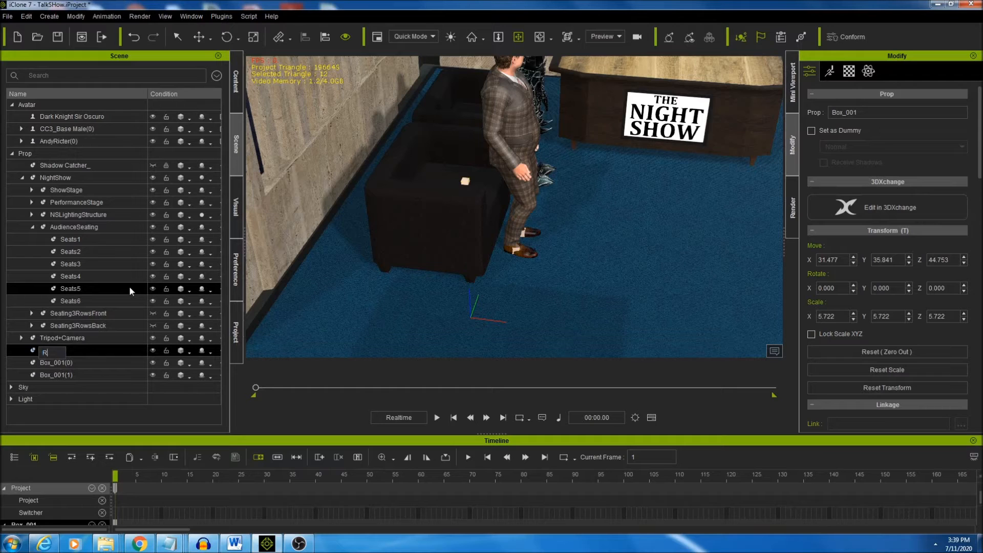
pyautogui.write('TRF')
pyautogui.press('Return')
pyautogui.doubleClick(55, 363)
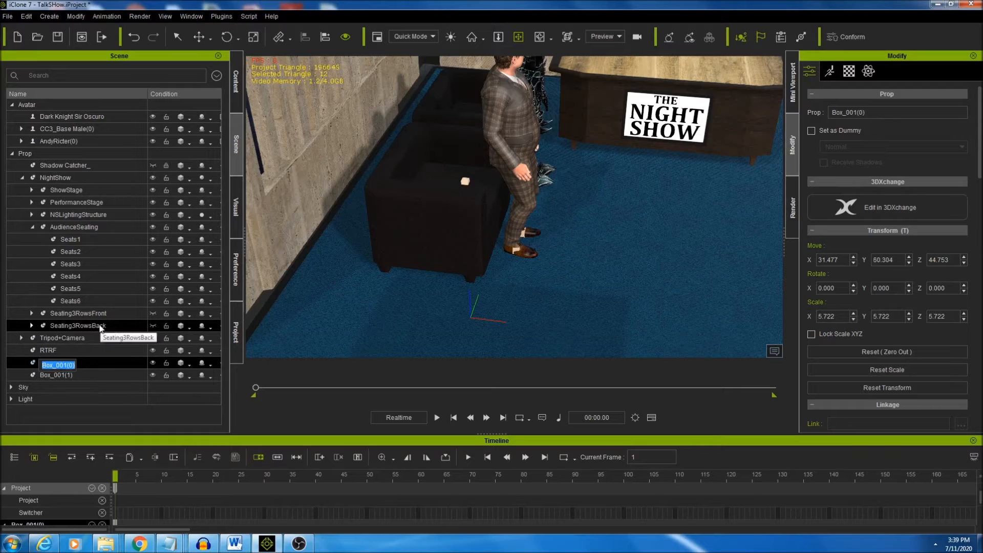
pyautogui.write('LF')
pyautogui.write('RTLF')
pyautogui.doubleClick(59, 374)
pyautogui.write('Bu')
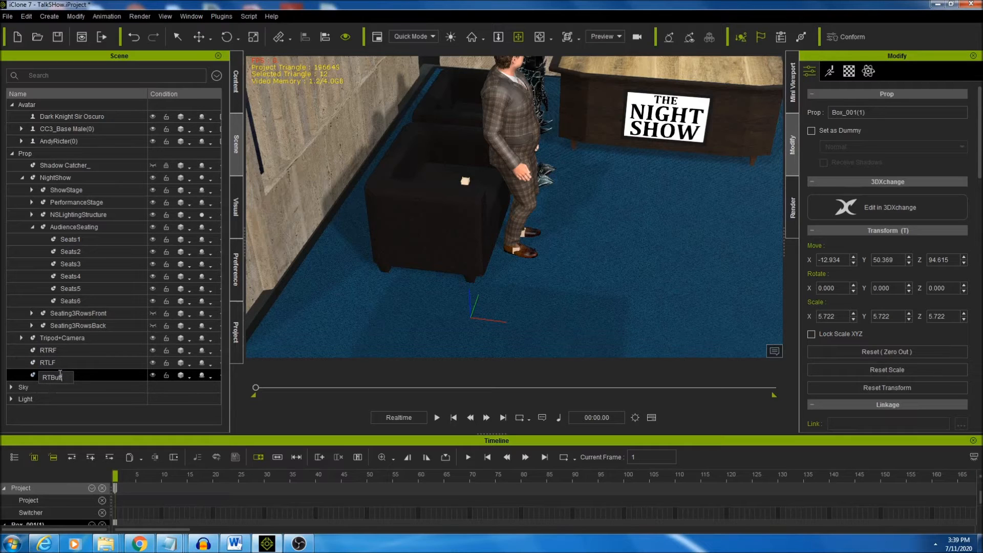
pyautogui.press('Return')
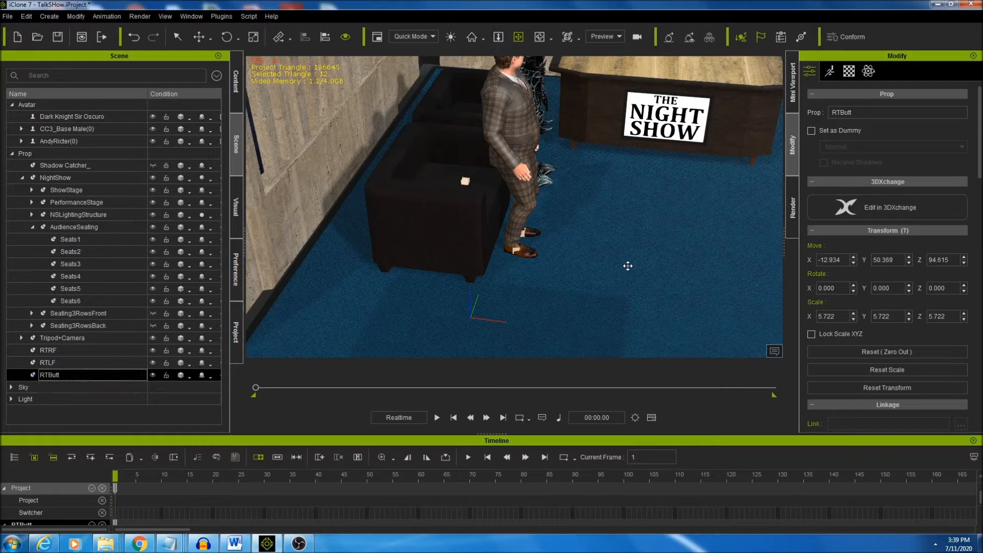
# Step: Select AndyRicter and show its motion editing options in the Modify panel
pyautogui.click(521, 118)
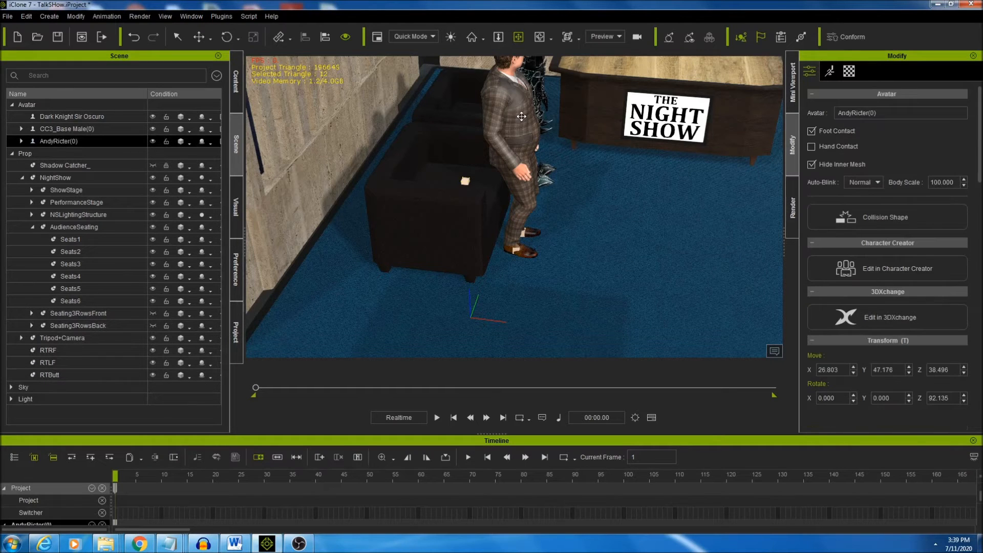
pyautogui.moveTo(522, 117)
pyautogui.mouseDown(button='right')
pyautogui.moveTo(463, 162)
pyautogui.moveTo(452, 220)
pyautogui.moveTo(340, 200)
pyautogui.moveTo(139, 210)
pyautogui.moveTo(496, 251)
pyautogui.moveTo(441, 254)
pyautogui.mouseUp(button='right')
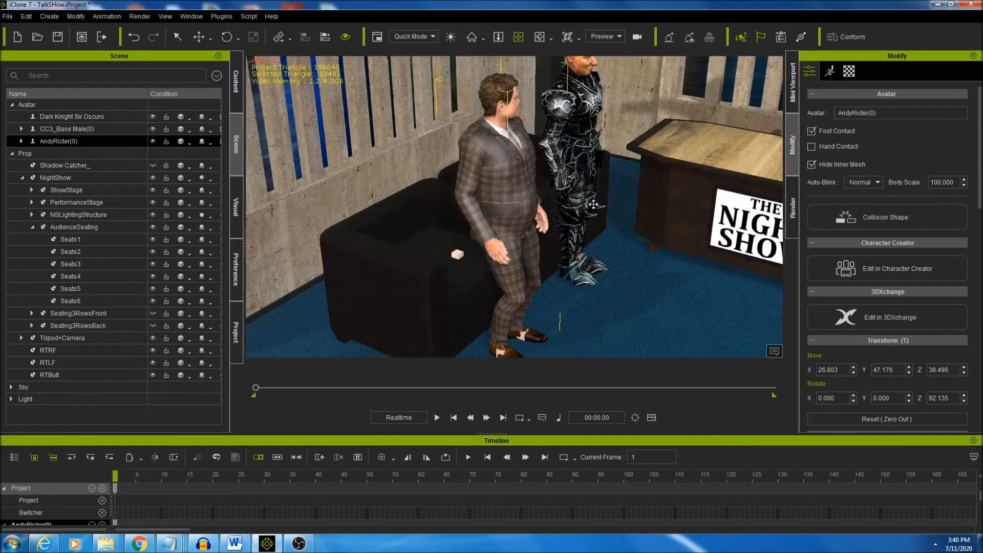
pyautogui.click(829, 71)
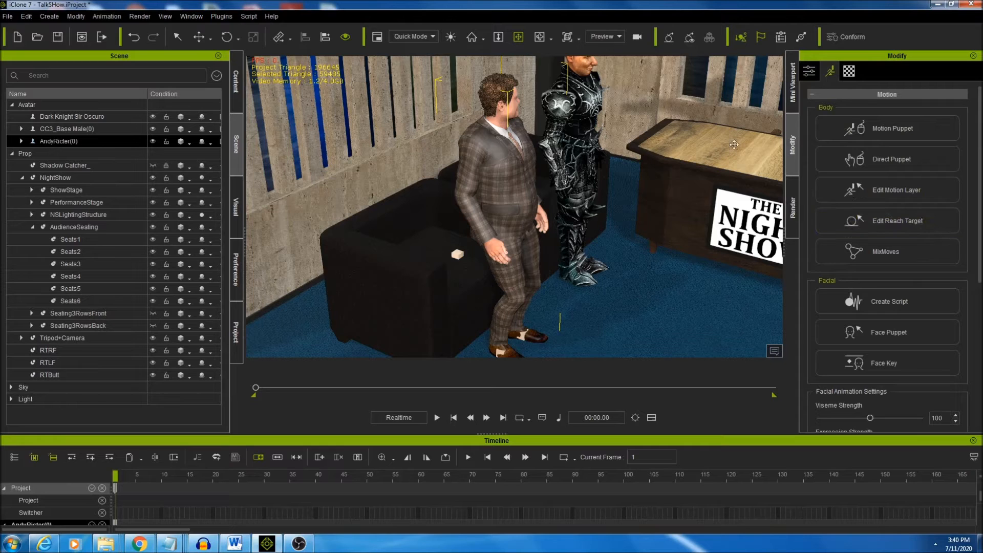
# Step: Make AndyRicter's hips reach to the RTButt box so he sits on the couch
pyautogui.click(896, 222)
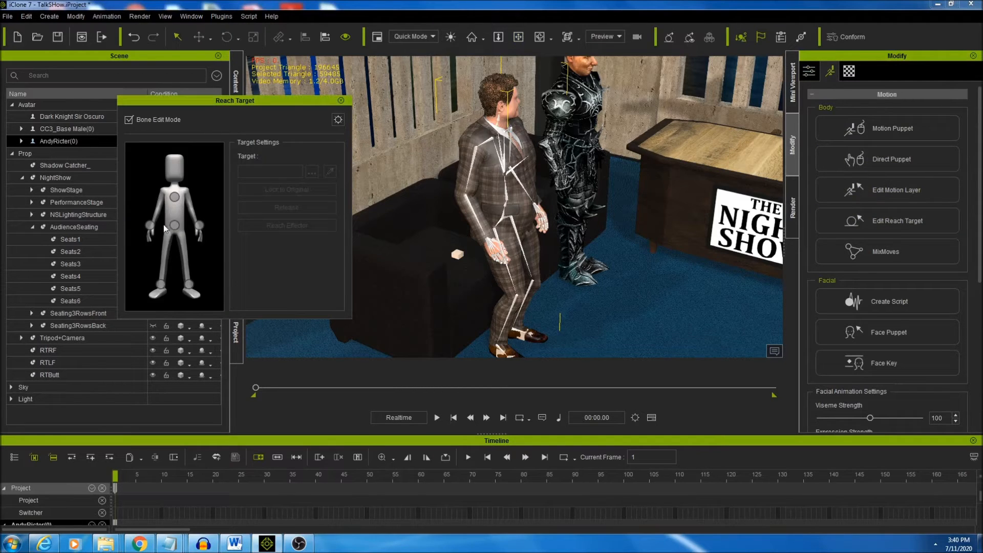
pyautogui.click(175, 226)
pyautogui.click(330, 172)
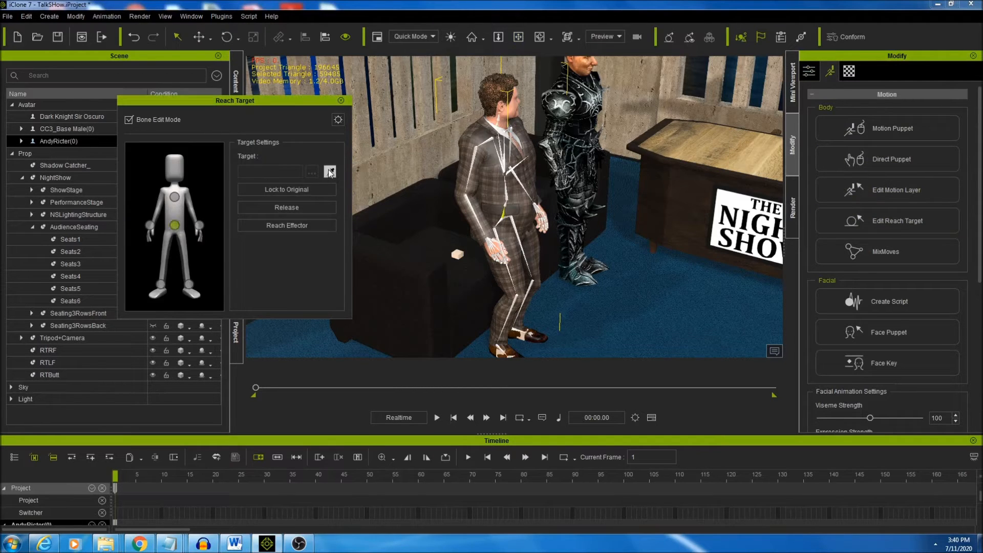
pyautogui.click(457, 254)
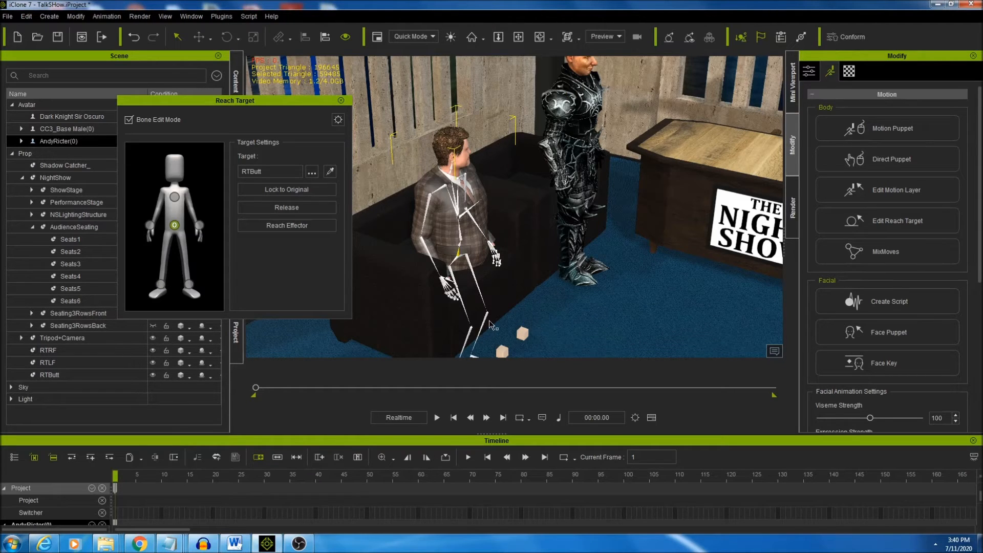
pyautogui.scroll(-3, 491, 327)
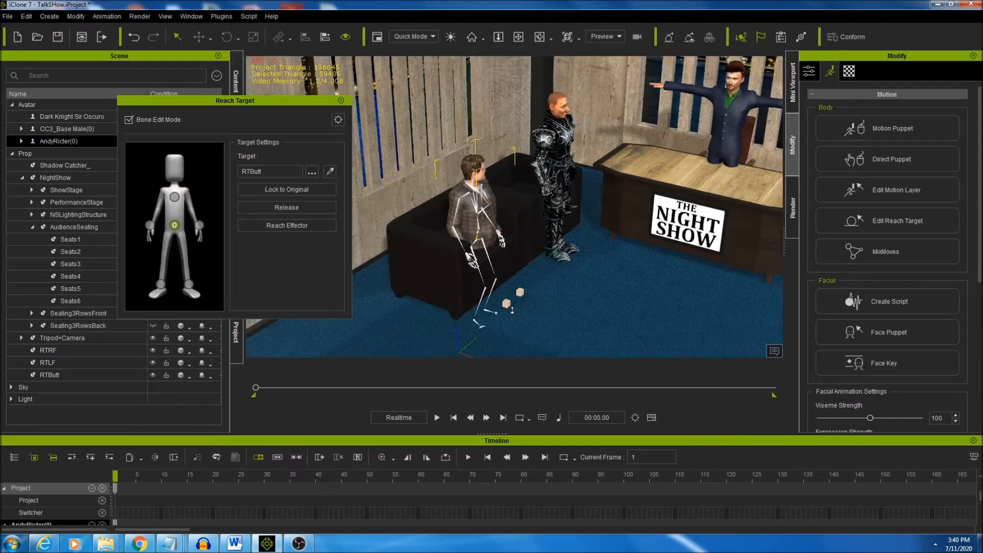
pyautogui.scroll(-3, 504, 318)
pyautogui.scroll(-3, 517, 313)
pyautogui.scroll(-2, 513, 308)
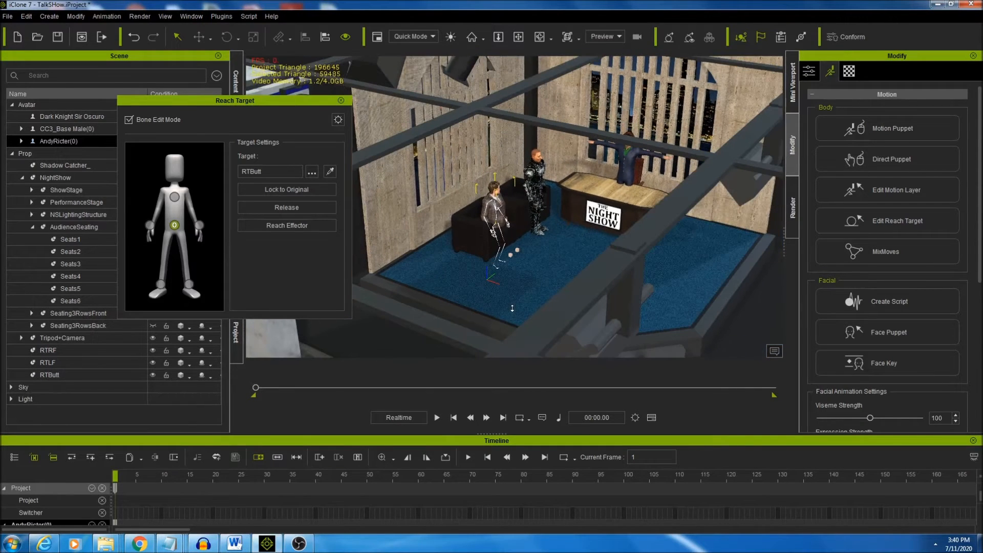
pyautogui.scroll(3, 514, 311)
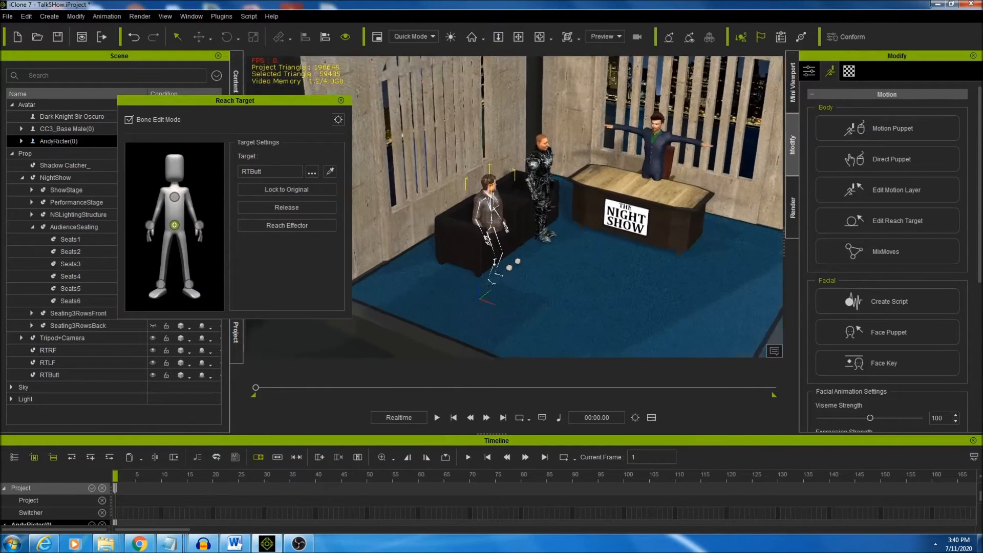
pyautogui.scroll(3, 513, 311)
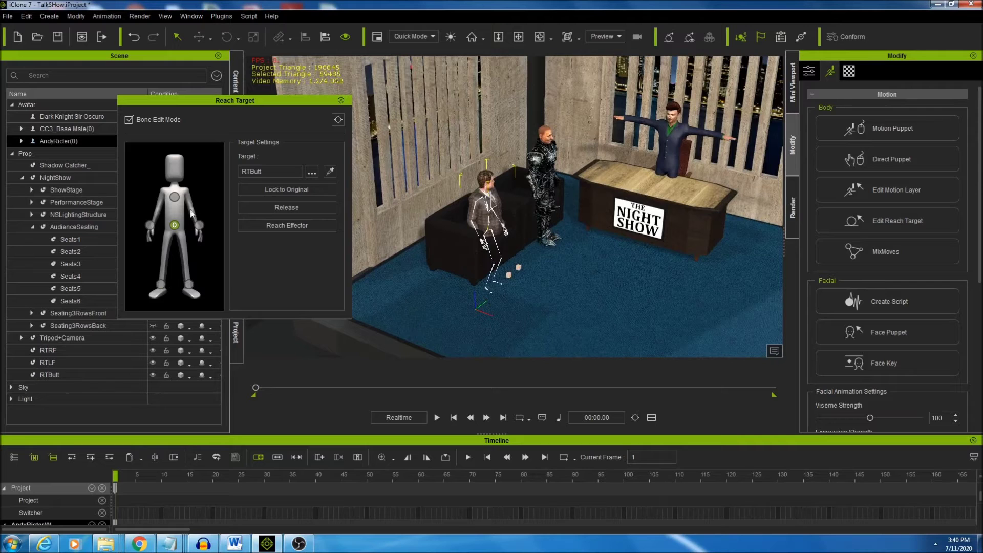
# Step: Make the right foot reach to RTRF and the left foot reach to RTLF
pyautogui.click(164, 289)
pyautogui.click(329, 172)
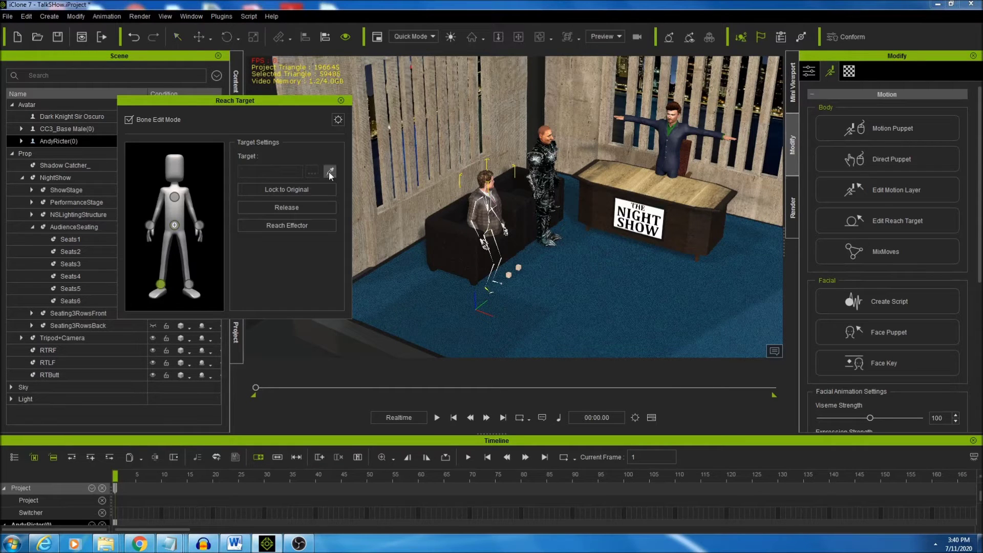
pyautogui.click(517, 274)
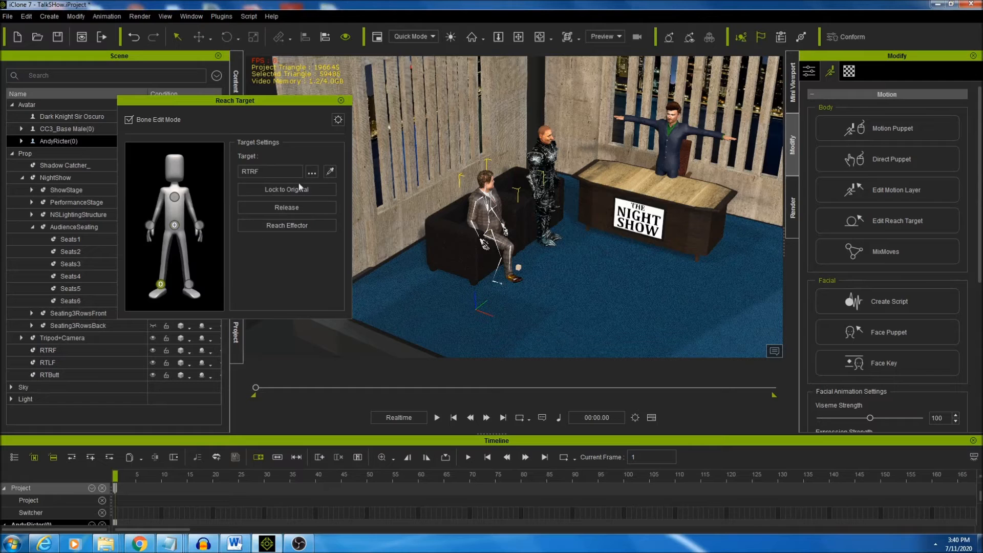
pyautogui.click(188, 289)
pyautogui.click(331, 172)
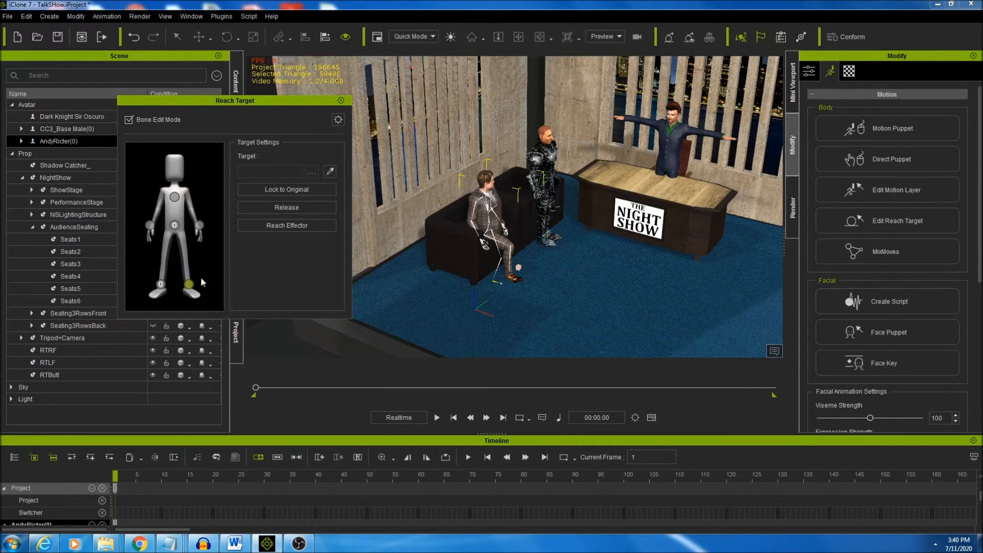
pyautogui.click(518, 268)
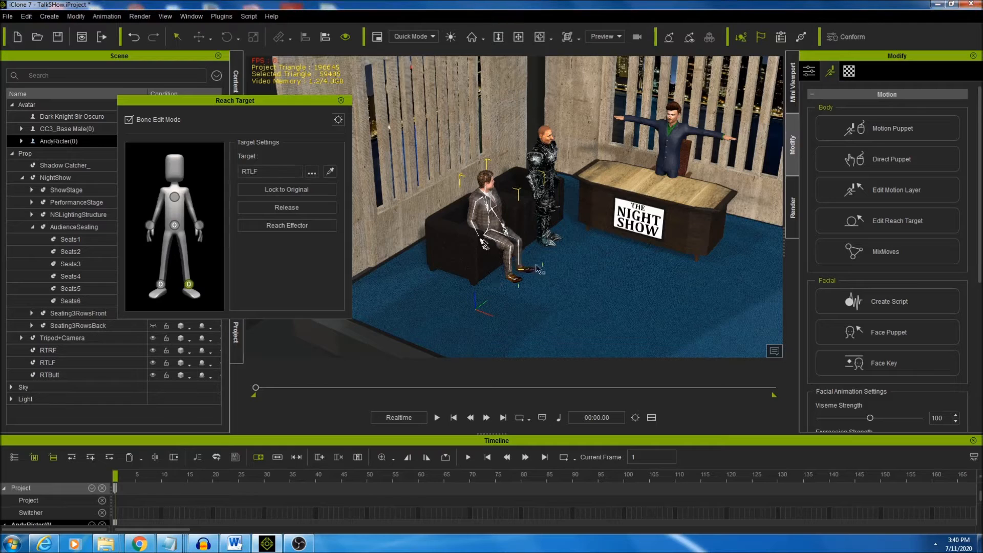
# Step: Orbit and pan the view to inspect the seated character's feet
pyautogui.keyDown('alt'); pyautogui.moveTo(540, 269); pyautogui.dragTo(496, 256); pyautogui.keyUp('alt')
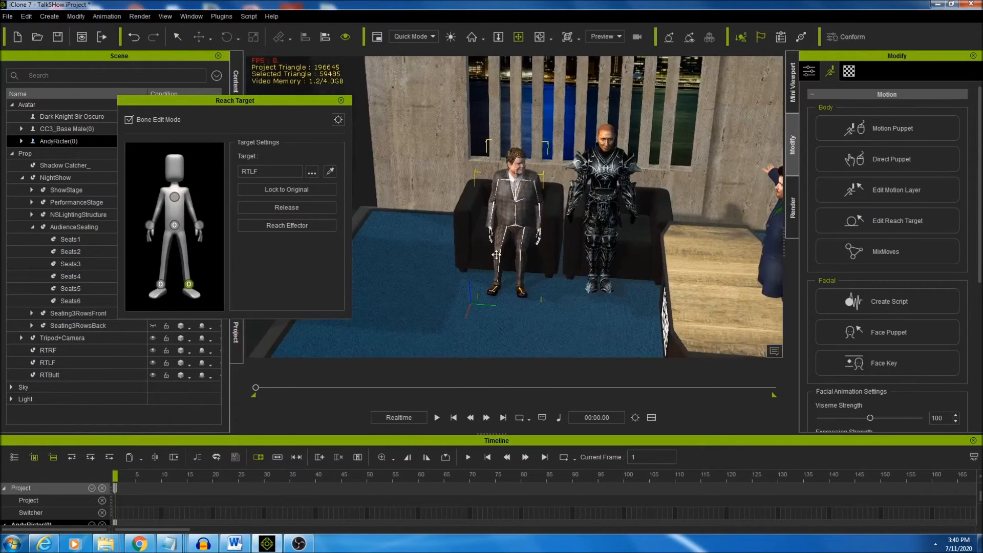
pyautogui.scroll(5, 497, 255)
pyautogui.scroll(3, 508, 253)
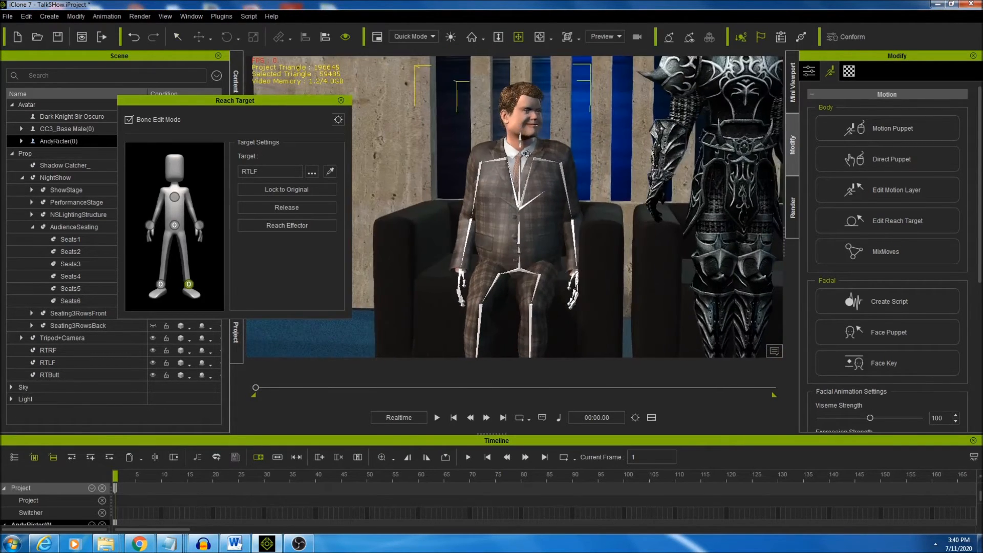
pyautogui.moveTo(525, 154)
pyautogui.keyDown('alt'); pyautogui.mouseDown()
pyautogui.moveTo(662, 275)
pyautogui.moveTo(653, 270)
pyautogui.mouseUp(); pyautogui.keyUp('alt')
pyautogui.moveTo(543, 246); pyautogui.dragTo(501, 168)
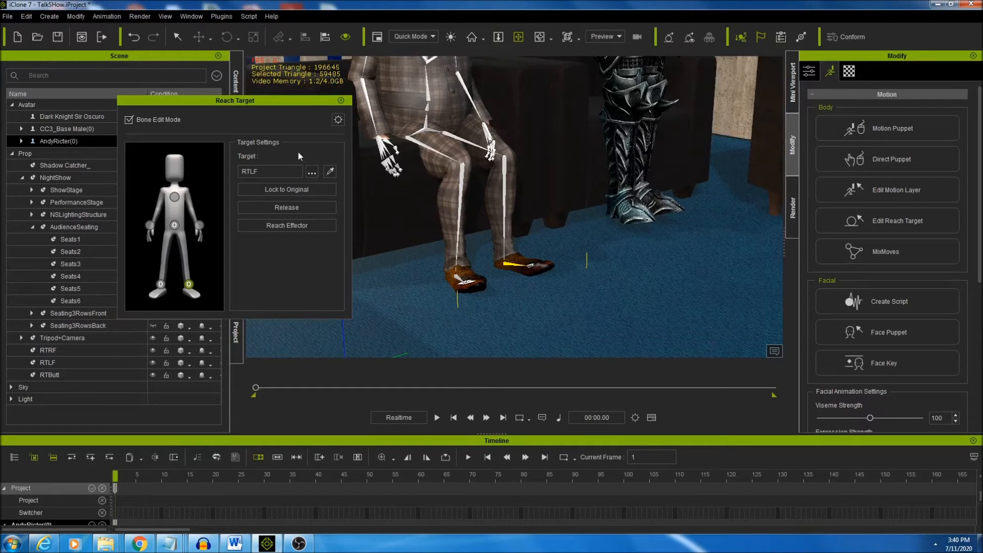
# Step: Set both feet to reach the RTLF and RTRF objects themselves, then close Reach Target
pyautogui.click(317, 172)
pyautogui.click(398, 262)
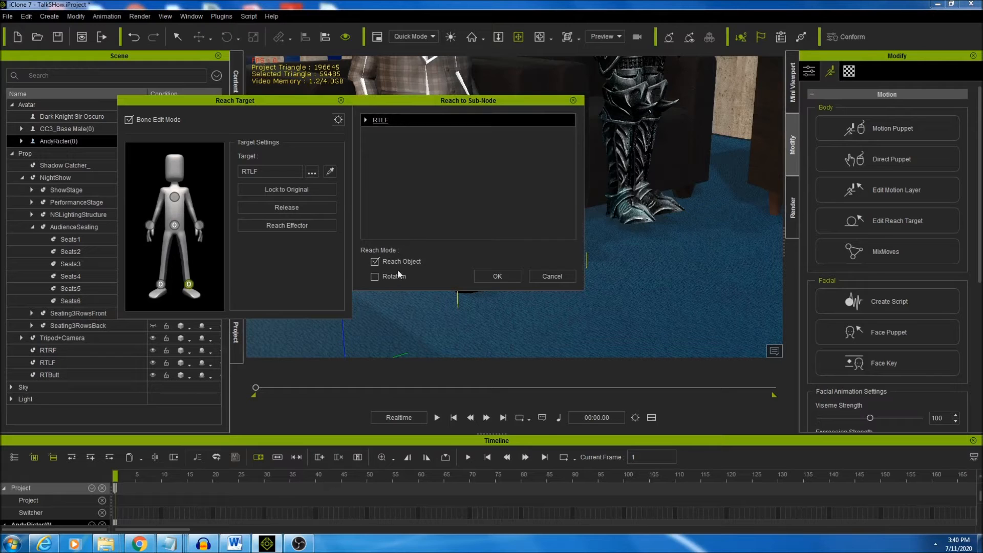
pyautogui.click(491, 274)
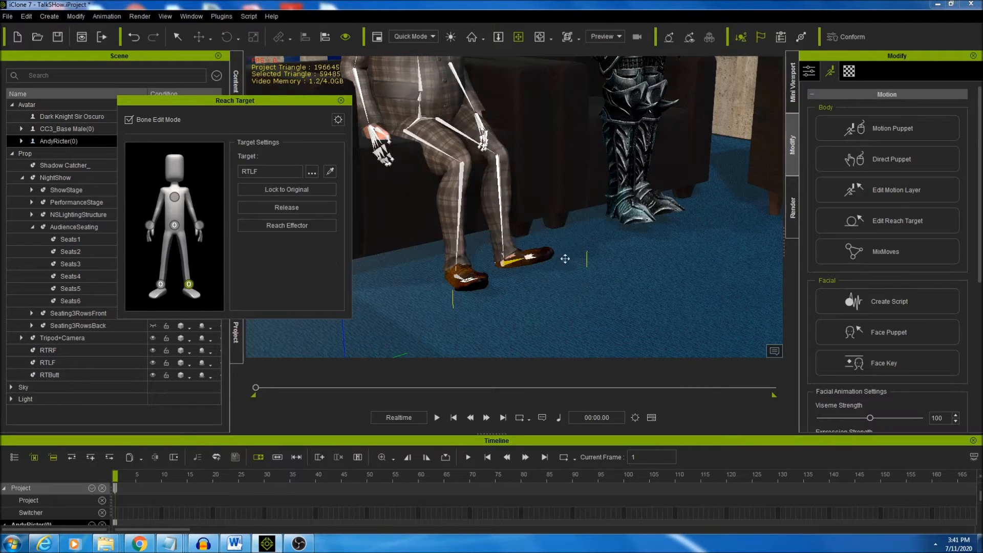
pyautogui.click(158, 283)
pyautogui.click(312, 172)
pyautogui.click(386, 261)
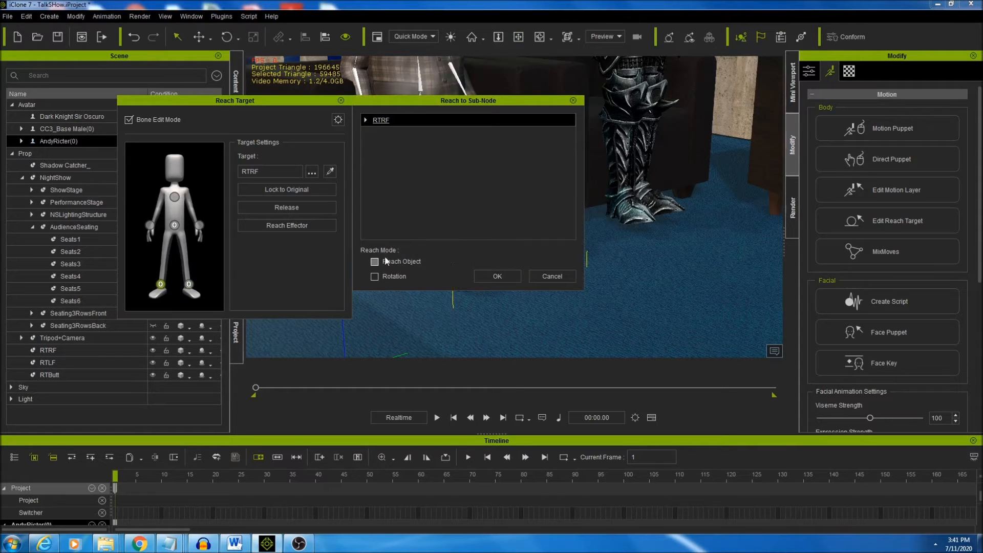
pyautogui.click(498, 276)
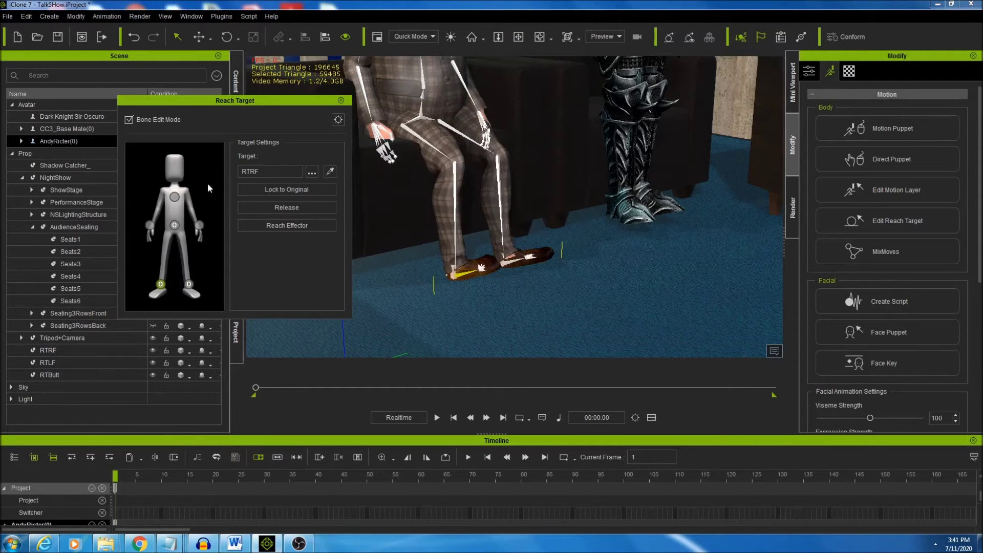
pyautogui.click(341, 100)
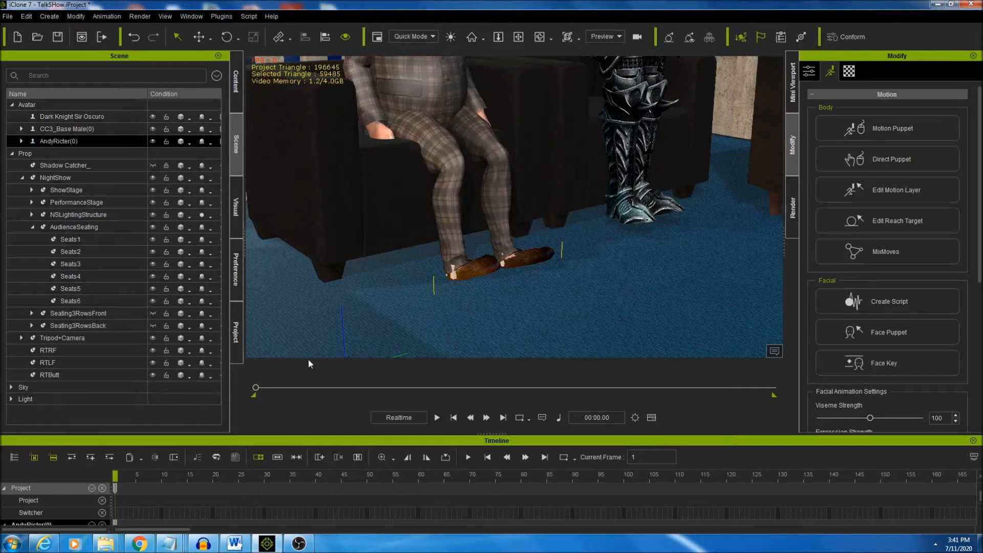
# Step: Rotate the RTRF target to turn the right shoe and raise it onto the floor
pyautogui.click(58, 350)
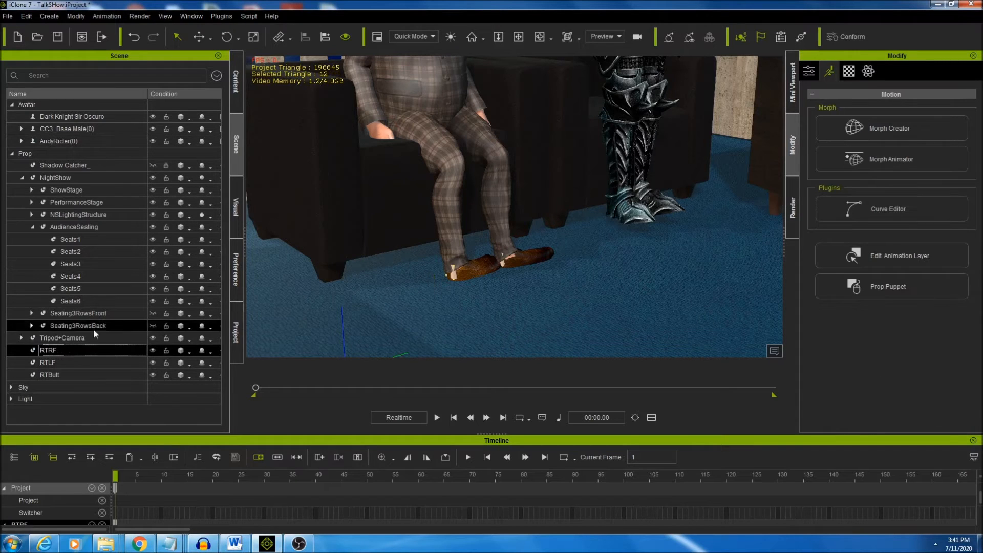
pyautogui.click(228, 37)
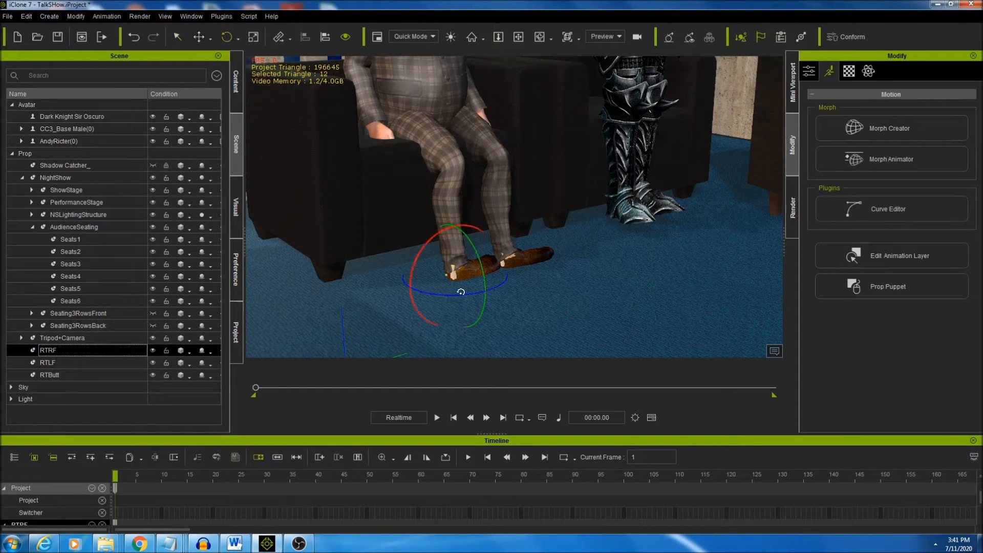
pyautogui.moveTo(461, 292); pyautogui.dragTo(414, 296)
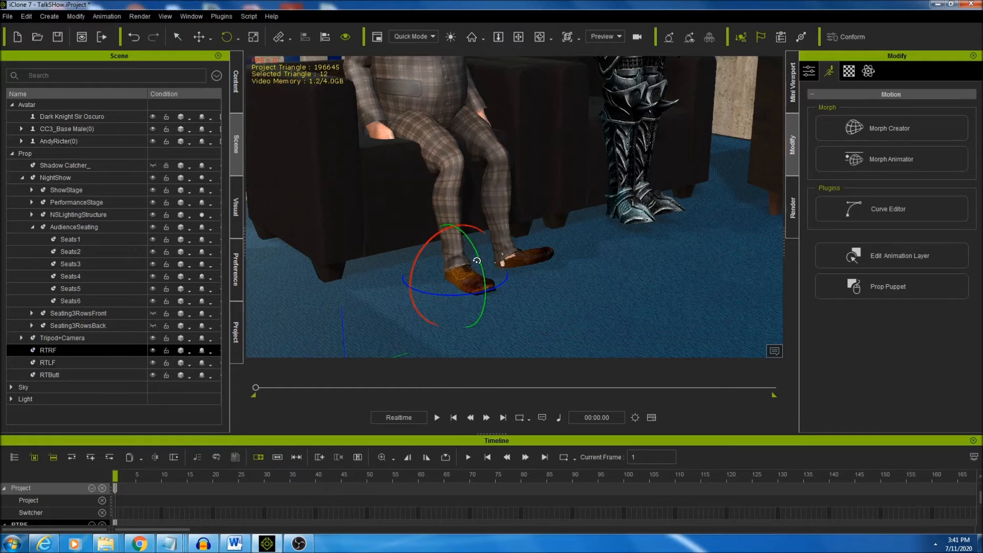
pyautogui.moveTo(469, 276); pyautogui.dragTo(477, 271)
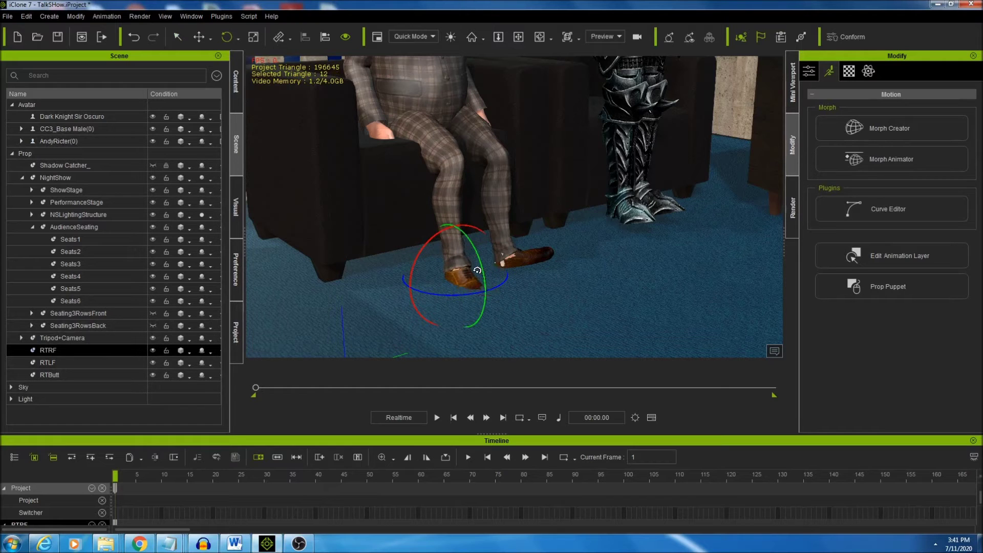
pyautogui.click(198, 37)
pyautogui.moveTo(453, 223); pyautogui.dragTo(454, 209)
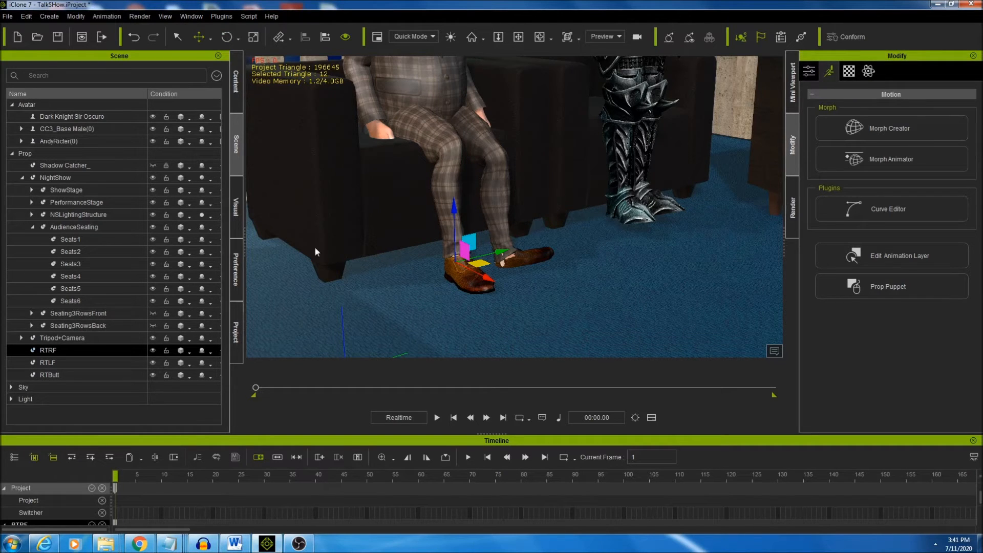
# Step: Rotate the RTLF target to turn the left shoe and raise it to floor level
pyautogui.click(61, 362)
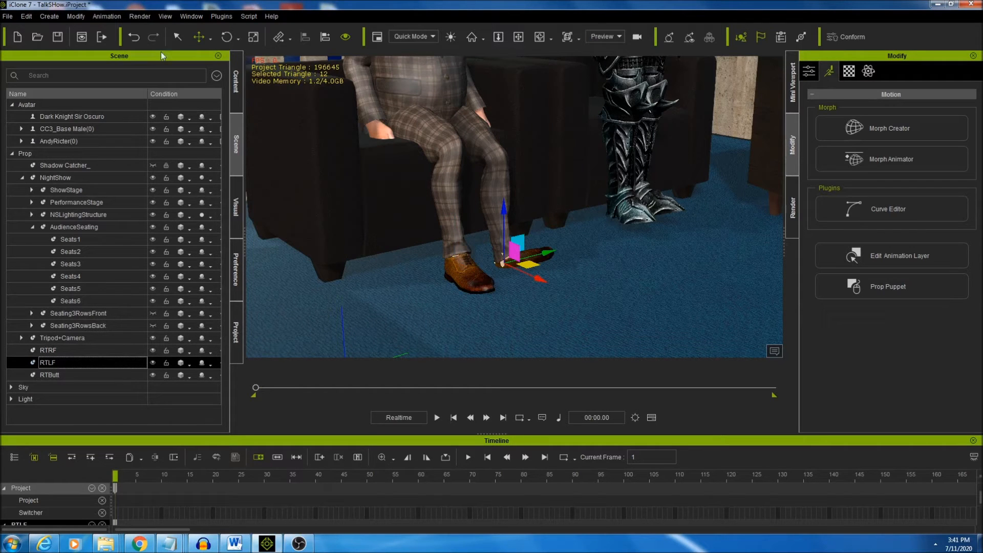
pyautogui.click(226, 37)
pyautogui.moveTo(535, 262)
pyautogui.mouseDown()
pyautogui.moveTo(507, 281)
pyautogui.moveTo(471, 287)
pyautogui.mouseUp()
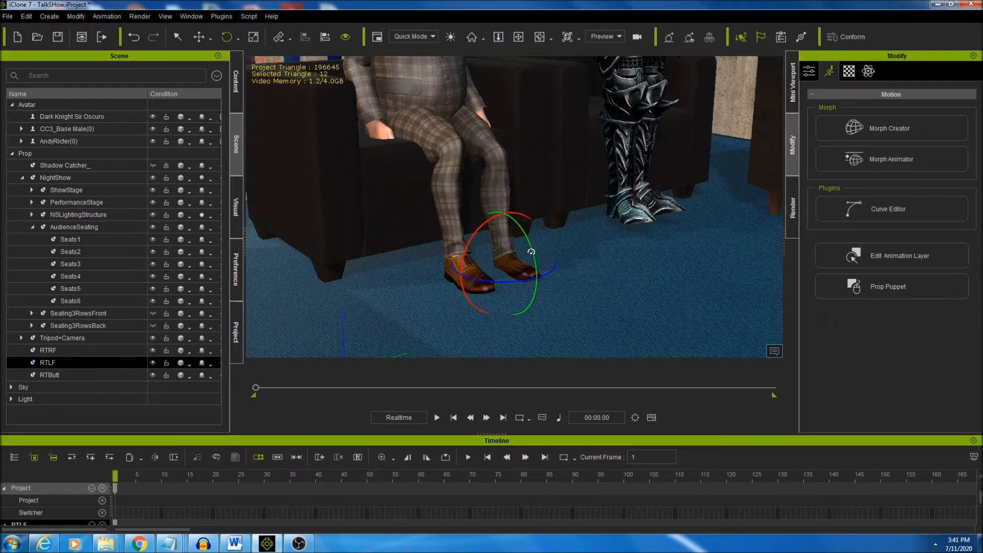
pyautogui.moveTo(531, 252); pyautogui.dragTo(532, 259)
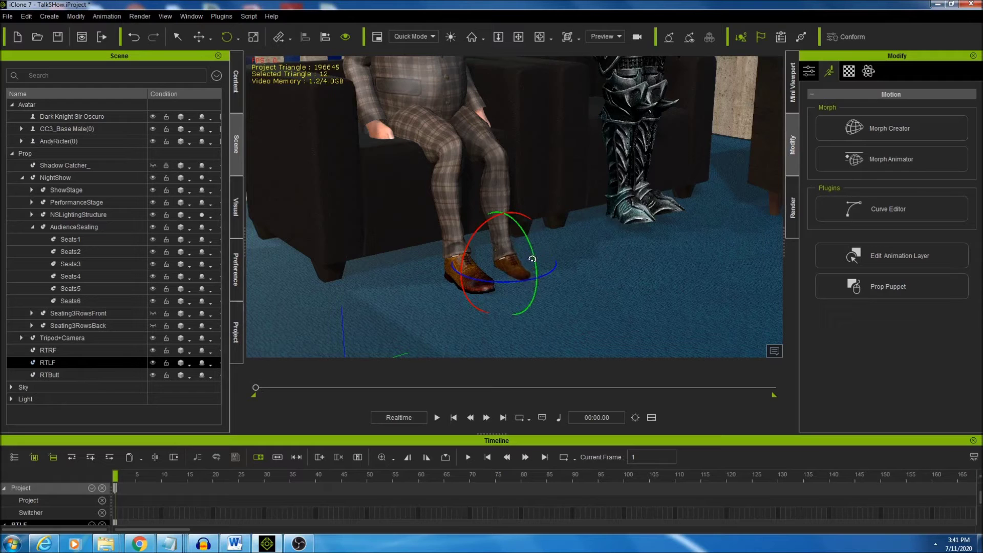
pyautogui.click(198, 36)
pyautogui.moveTo(505, 211)
pyautogui.mouseDown()
pyautogui.moveTo(505, 200)
pyautogui.moveTo(226, 243)
pyautogui.mouseUp()
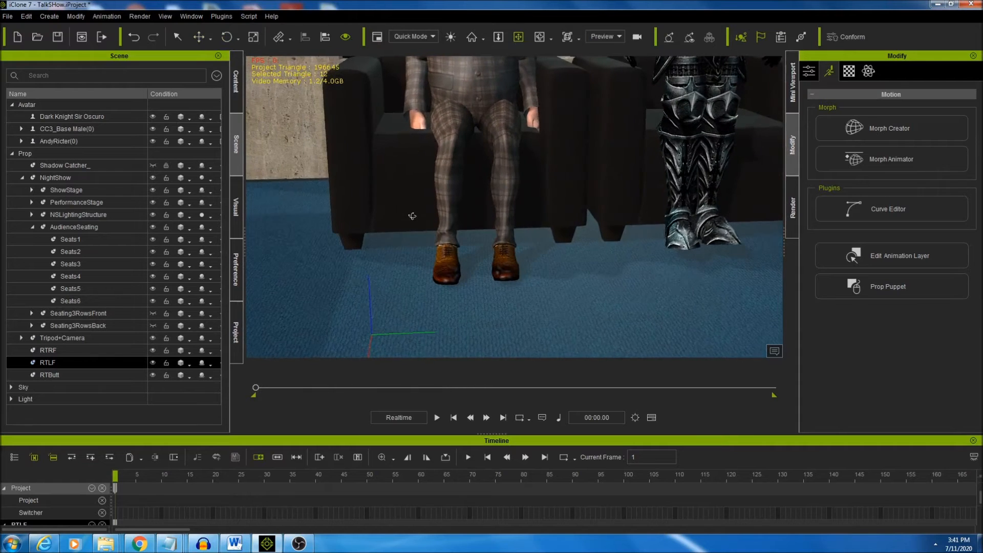
# Step: Raise the RTButt butt target so the man sits higher in the armchair
pyautogui.click(50, 375)
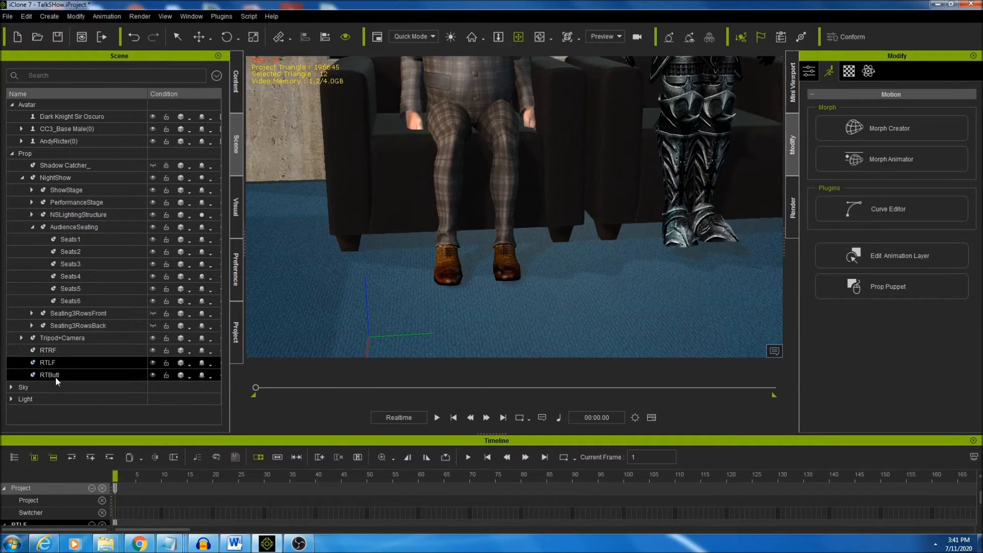
pyautogui.click(202, 37)
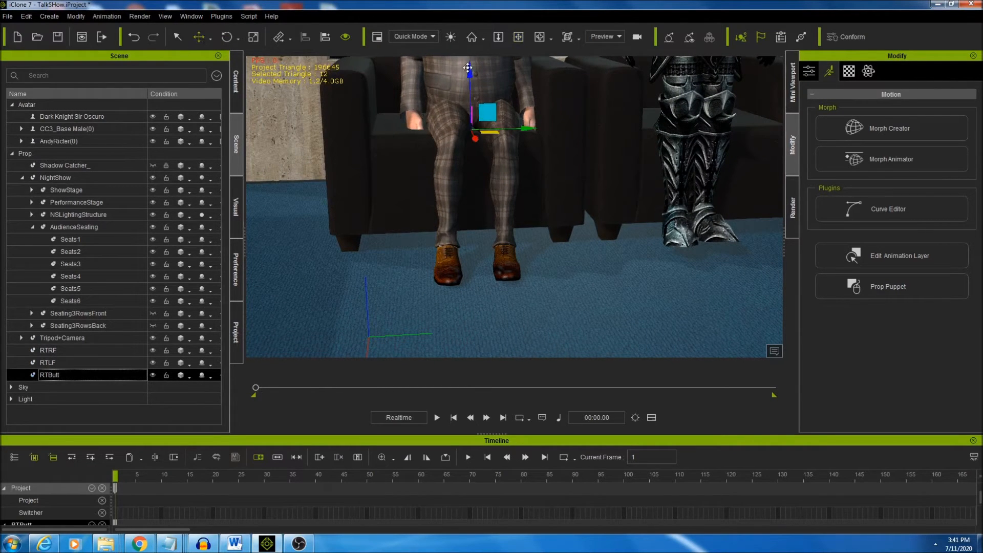
pyautogui.moveTo(467, 70); pyautogui.dragTo(471, 43)
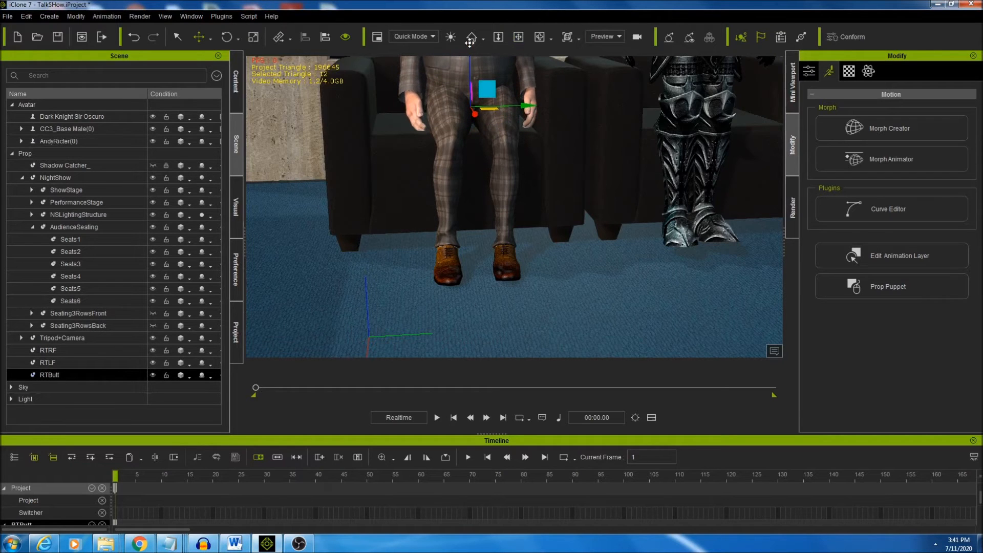
pyautogui.moveTo(368, 198)
pyautogui.keyDown('alt'); pyautogui.mouseDown()
pyautogui.moveTo(514, 254)
pyautogui.moveTo(510, 287)
pyautogui.mouseUp(); pyautogui.keyUp('alt')
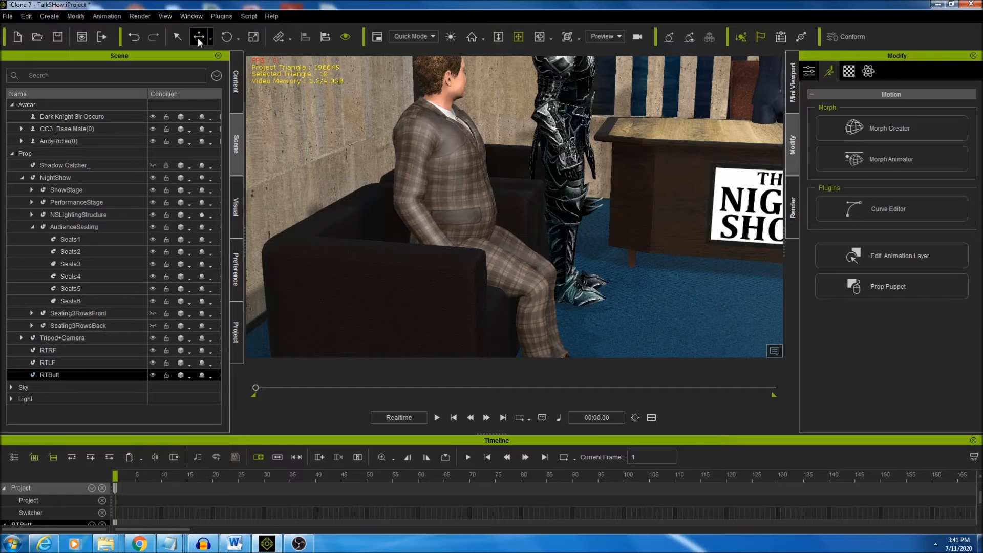
pyautogui.keyDown('alt'); pyautogui.moveTo(486, 204); pyautogui.dragTo(470, 203); pyautogui.keyUp('alt')
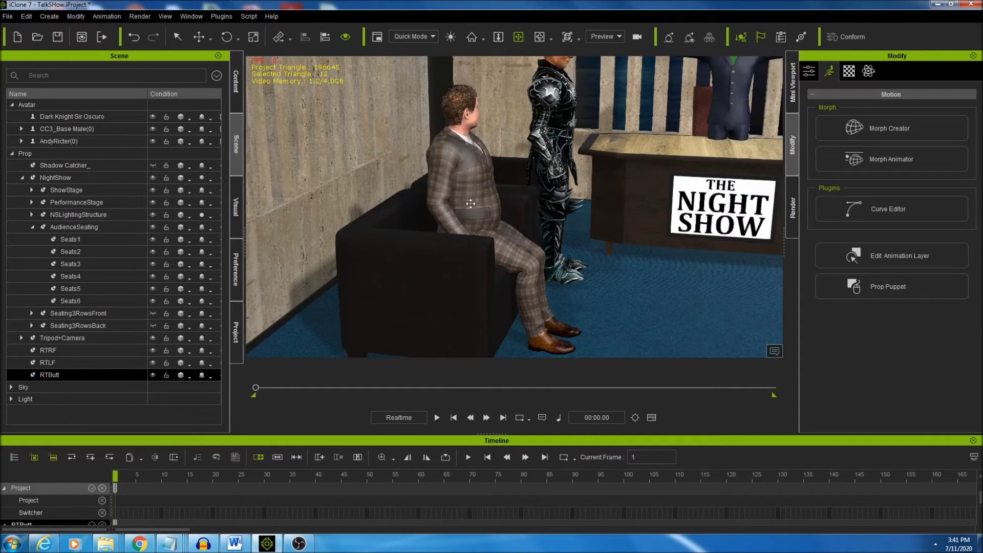
# Step: Move both foot targets RTRF and RTLF so the shoes rest on the floor by the armchair
pyautogui.click(65, 363)
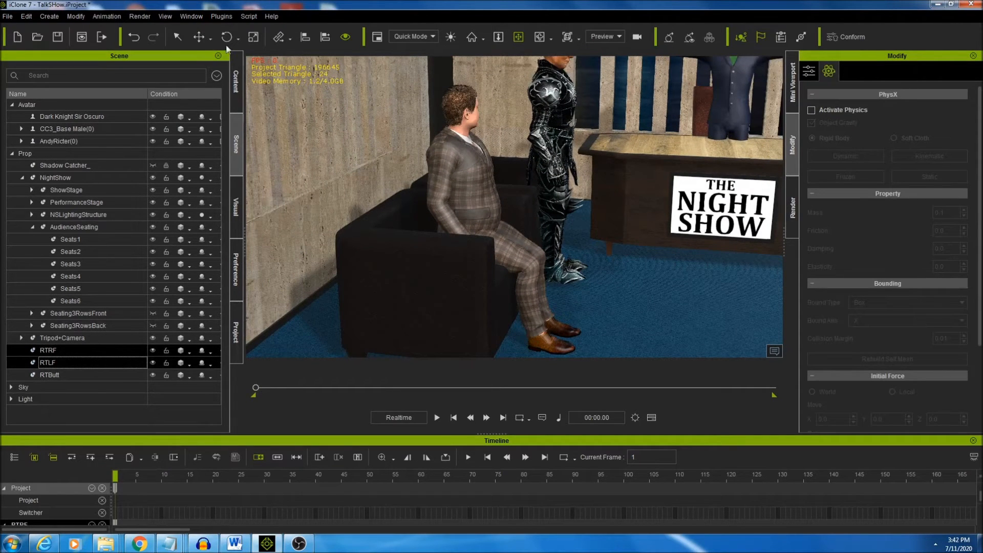
pyautogui.click(200, 37)
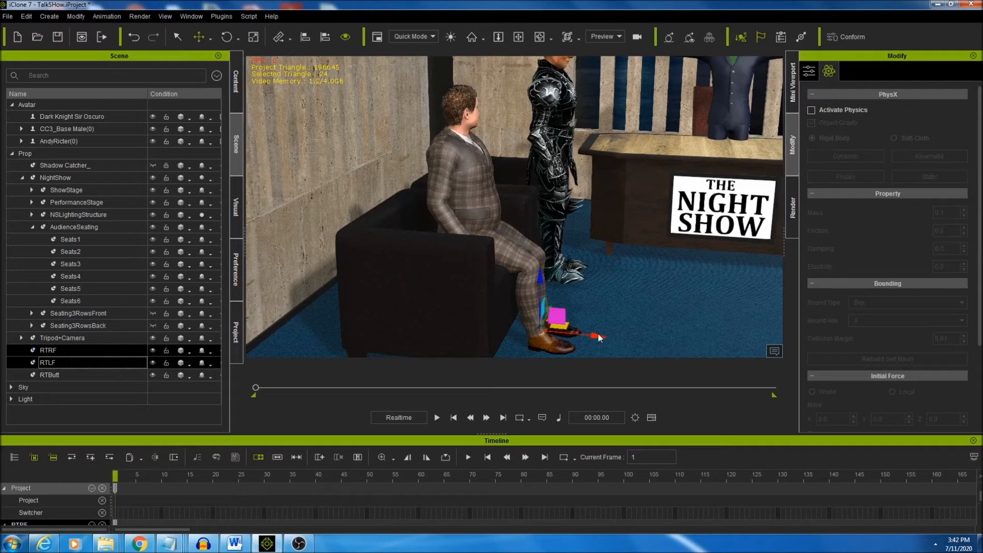
pyautogui.moveTo(599, 338); pyautogui.dragTo(575, 335)
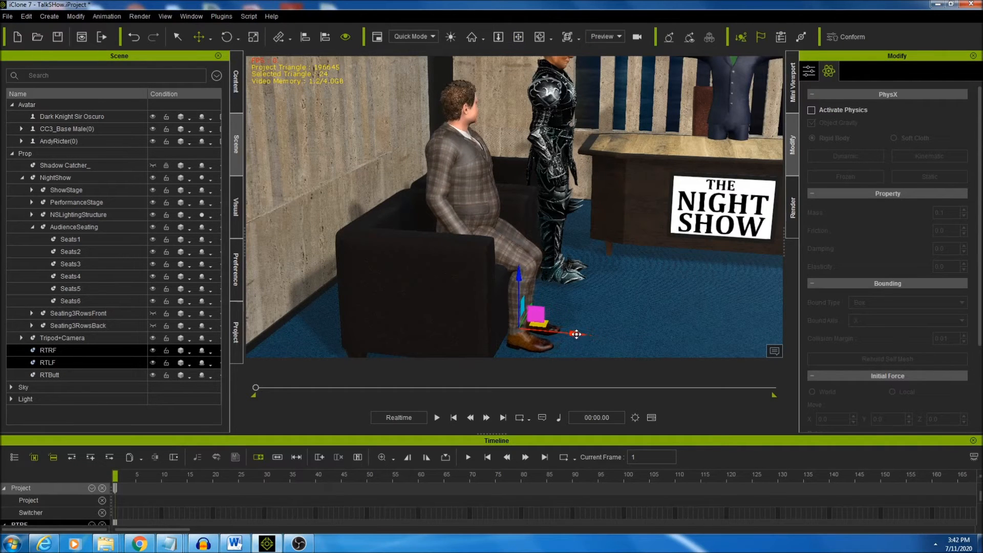
pyautogui.moveTo(575, 308)
pyautogui.keyDown('alt'); pyautogui.mouseDown()
pyautogui.moveTo(545, 266)
pyautogui.moveTo(349, 250)
pyautogui.moveTo(611, 246)
pyautogui.mouseUp(); pyautogui.keyUp('alt')
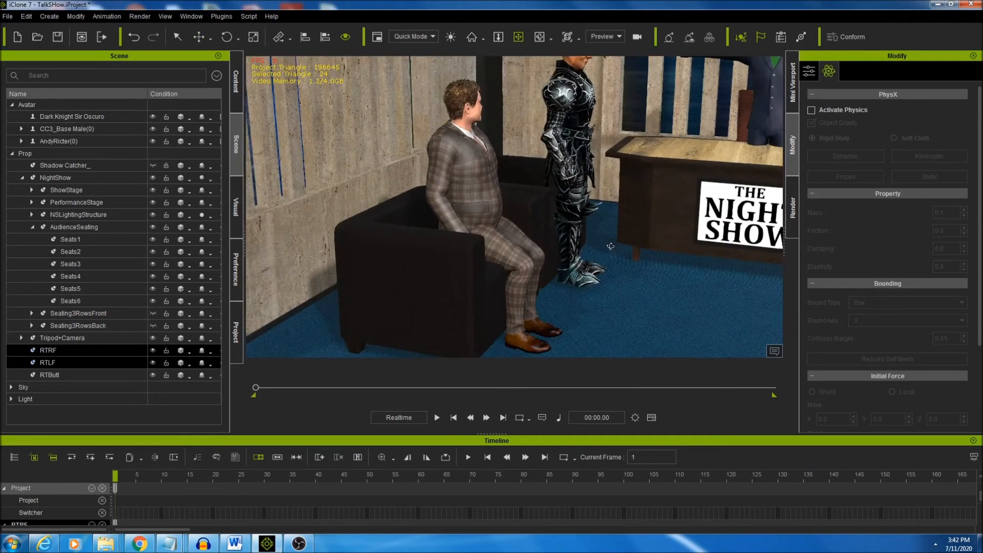
pyautogui.click(198, 37)
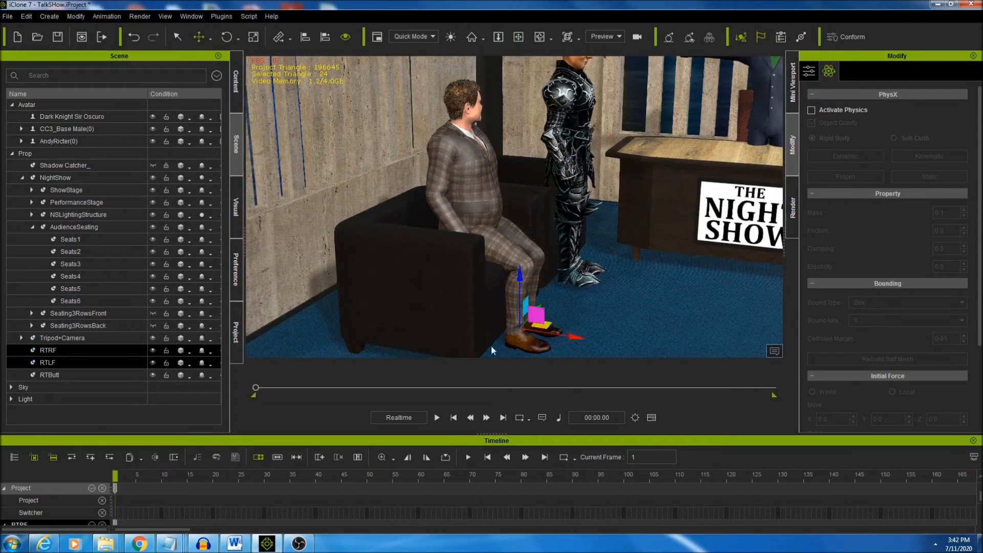
pyautogui.moveTo(571, 339); pyautogui.dragTo(578, 337)
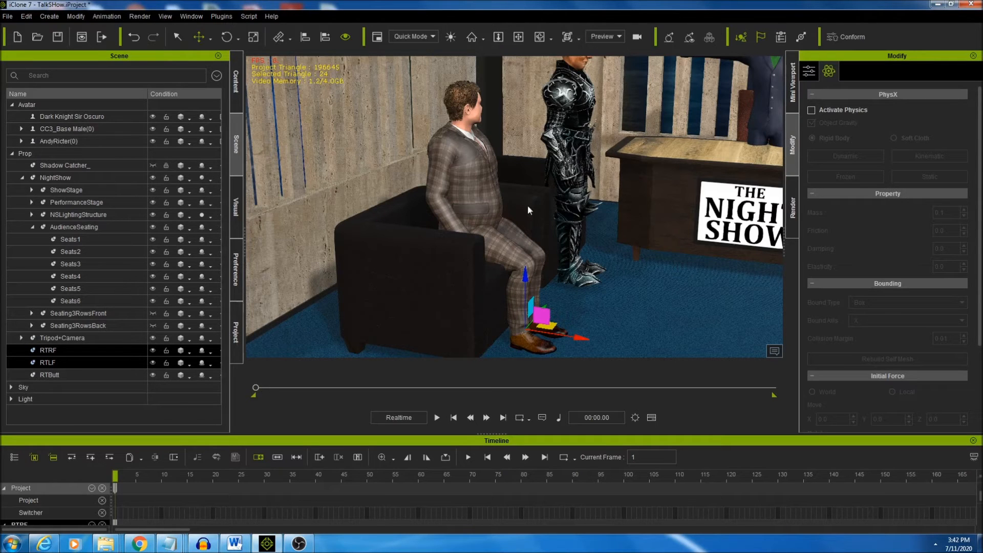
pyautogui.moveTo(527, 206); pyautogui.dragTo(327, 205, button='right')
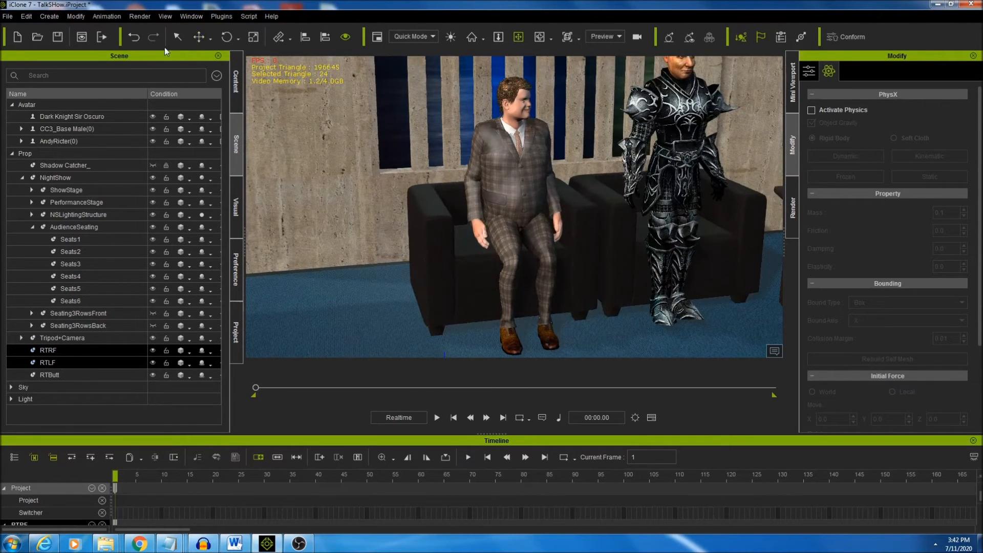
# Step: Shift the RTButt target sideways to center the seated pose, then select the man's avatar
pyautogui.click(49, 374)
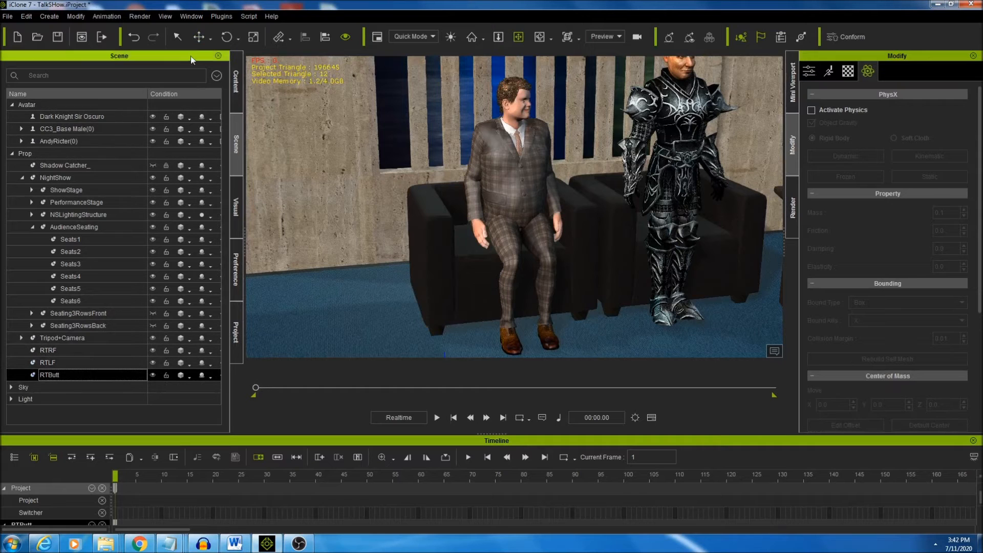
pyautogui.click(203, 37)
pyautogui.moveTo(575, 226); pyautogui.dragTo(568, 226)
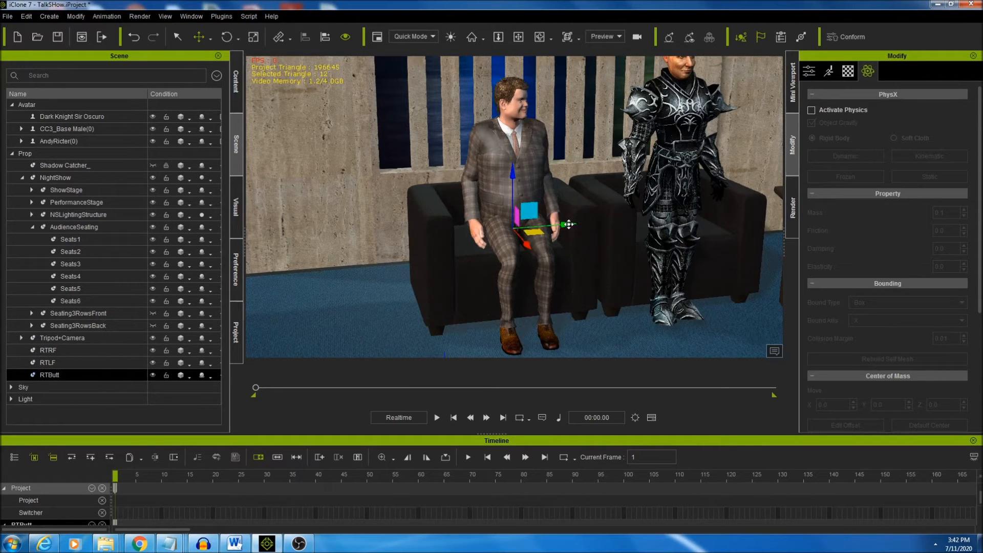
pyautogui.moveTo(560, 226)
pyautogui.mouseDown(button='right')
pyautogui.moveTo(562, 217)
pyautogui.moveTo(429, 234)
pyautogui.moveTo(431, 219)
pyautogui.moveTo(460, 208)
pyautogui.moveTo(450, 200)
pyautogui.moveTo(595, 155)
pyautogui.moveTo(546, 207)
pyautogui.moveTo(538, 192)
pyautogui.moveTo(554, 207)
pyautogui.moveTo(403, 187)
pyautogui.mouseUp(button='right')
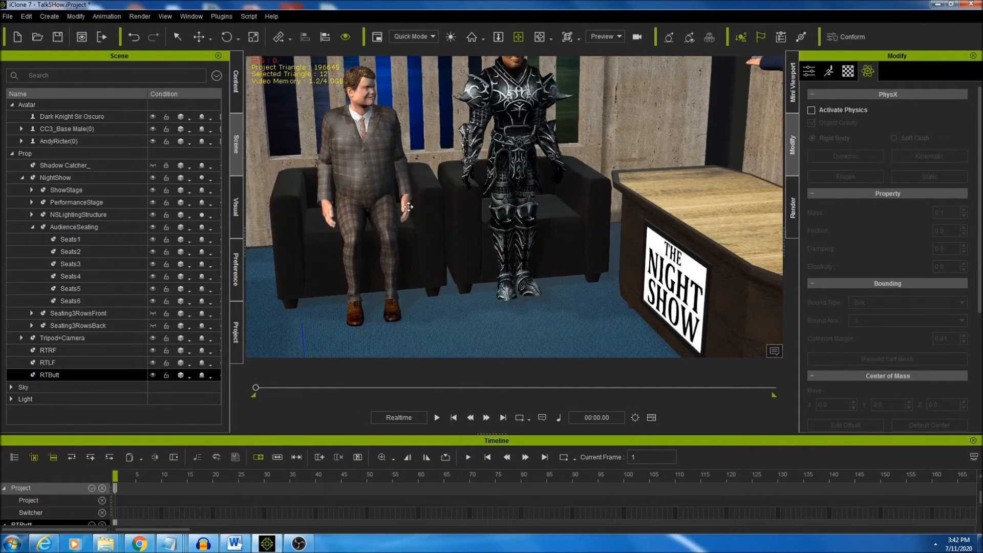
pyautogui.click(365, 185)
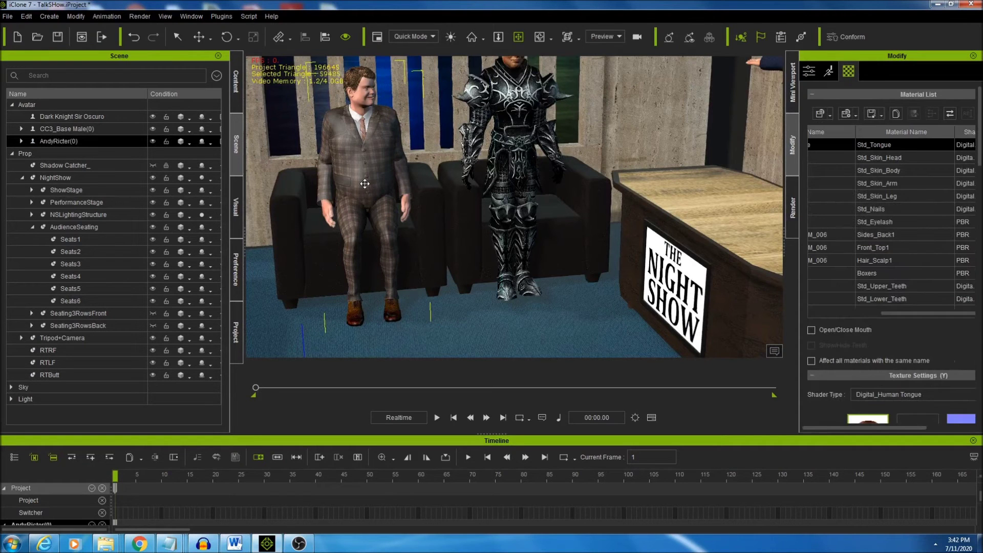
# Step: Apply the Talking01 motion from 01_G5 Motion_Chuck > Perform to the seated co-host
pyautogui.click(235, 80)
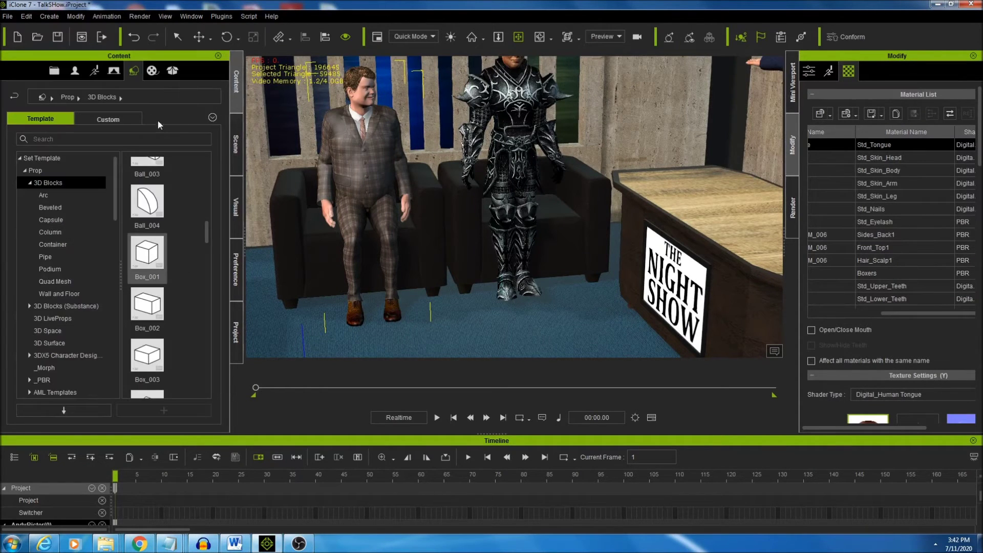
pyautogui.click(74, 71)
pyautogui.click(97, 71)
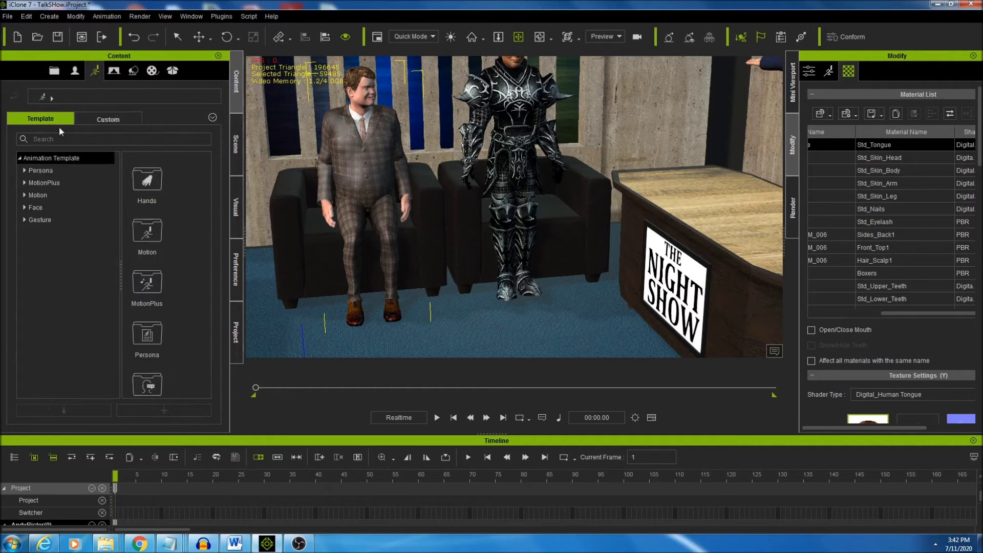
pyautogui.click(24, 195)
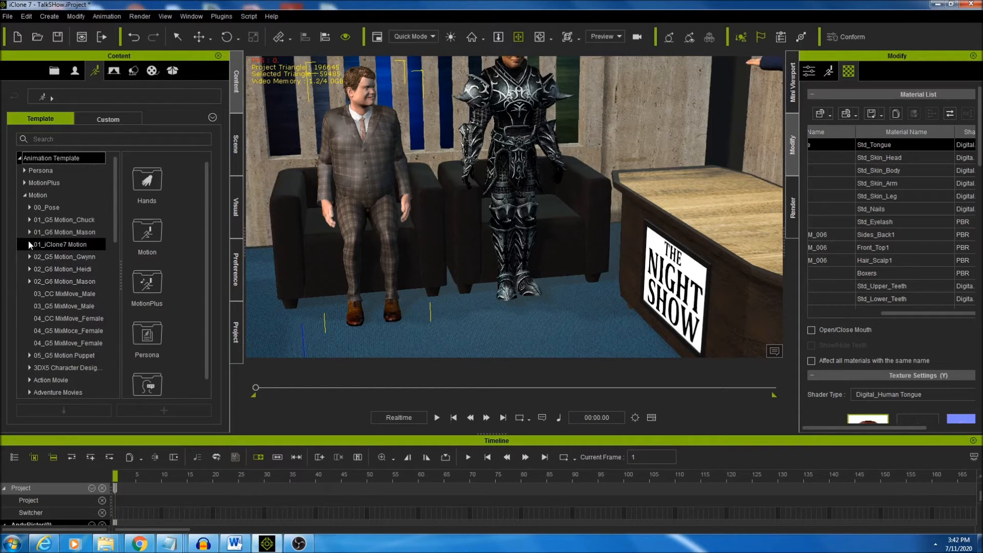
pyautogui.click(28, 221)
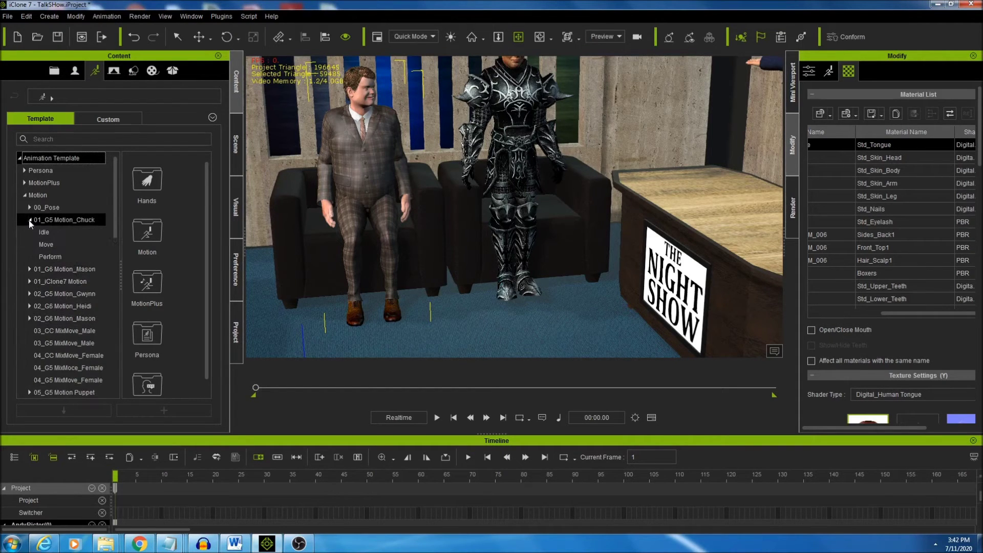
pyautogui.doubleClick(50, 256)
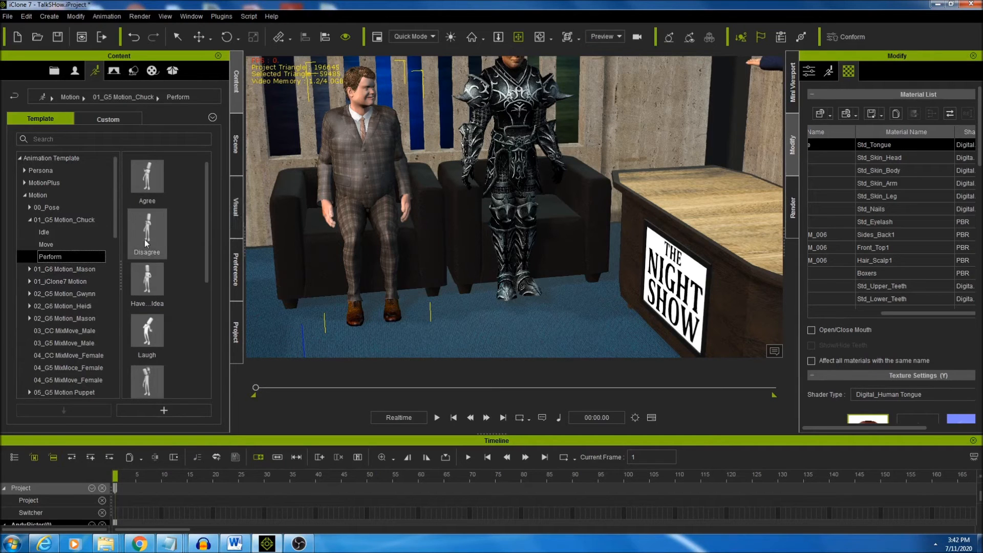
pyautogui.scroll(-3, 156, 281)
pyautogui.scroll(-1, 156, 282)
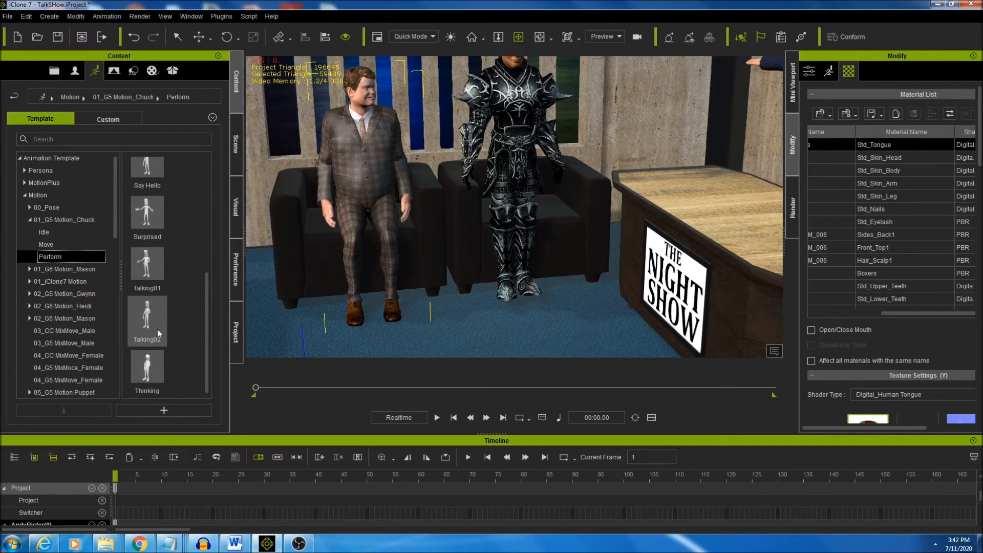
pyautogui.doubleClick(146, 263)
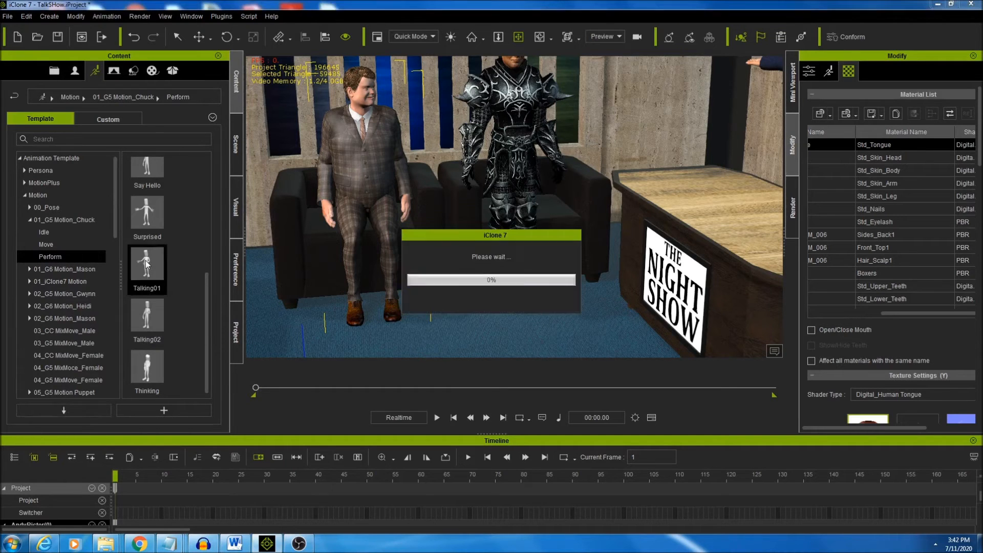
# Step: Play through Talking01 on the seated co-host, then apply the Surprised template
pyautogui.click(436, 418)
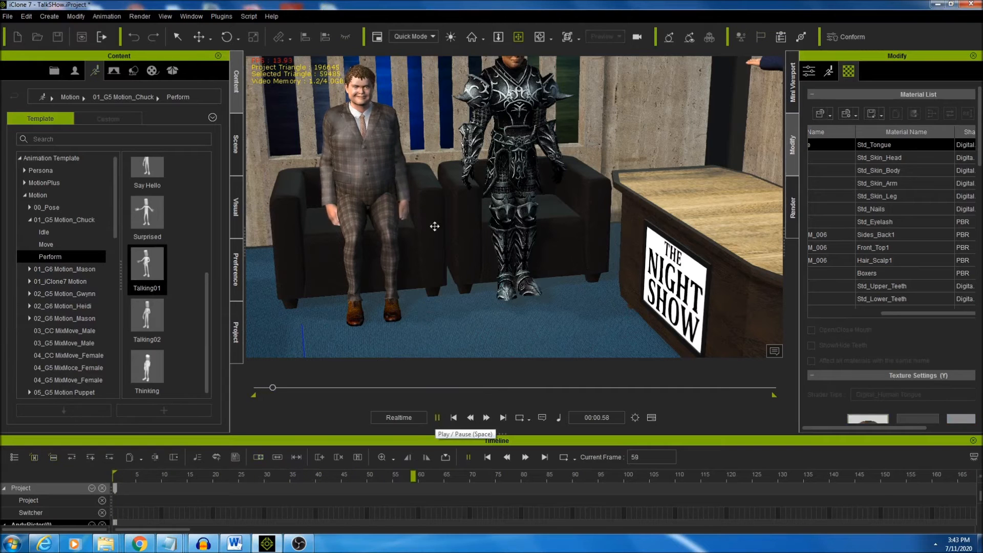
pyautogui.moveTo(422, 263); pyautogui.dragTo(407, 136)
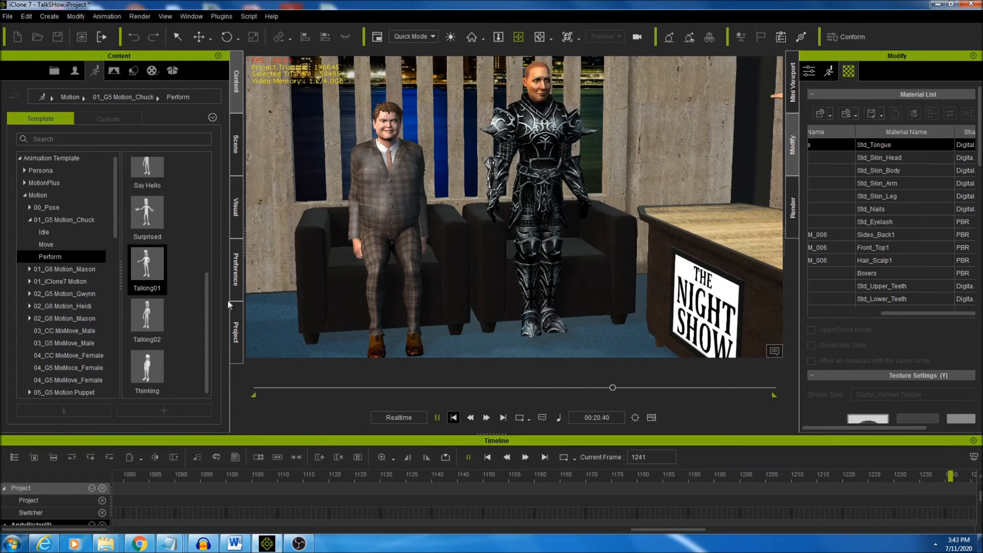
pyautogui.doubleClick(147, 215)
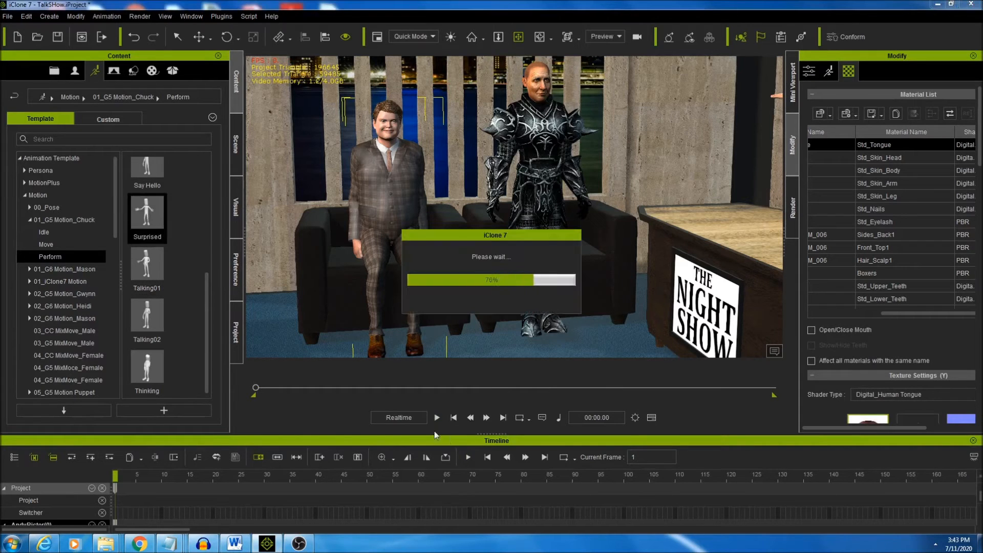
# Step: Play the Surprised motion on the seated co-host and stop back at the first frame
pyautogui.click(437, 417)
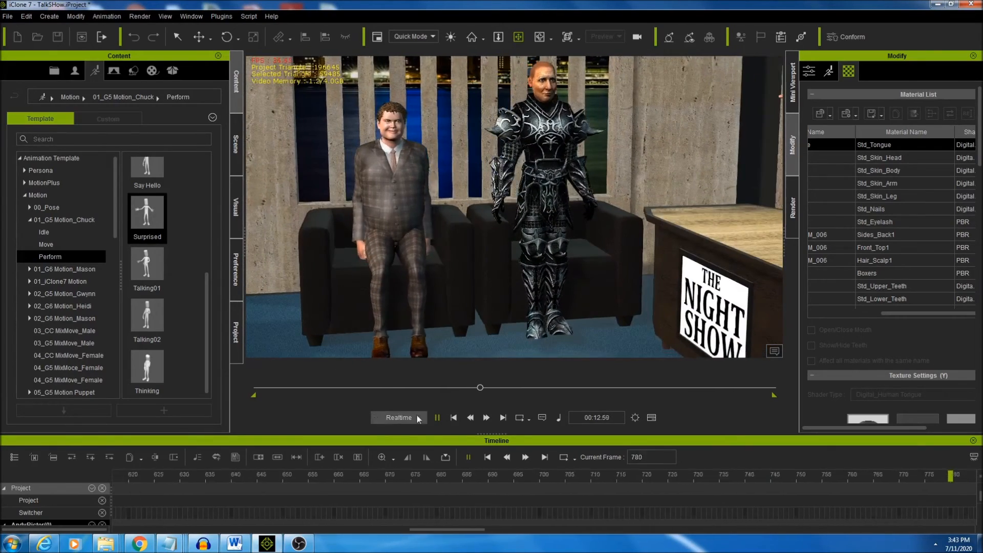
pyautogui.click(455, 418)
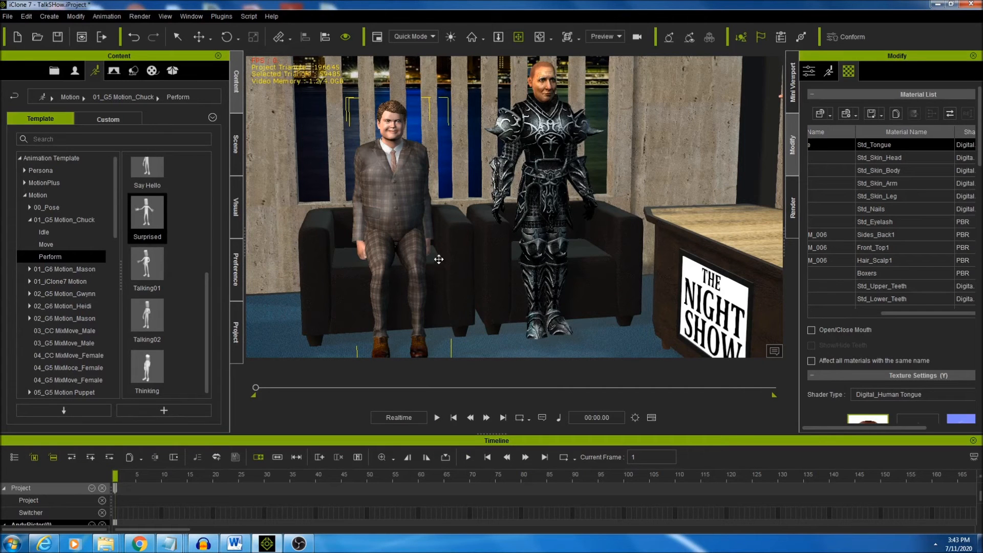
pyautogui.scroll(-1, 446, 265)
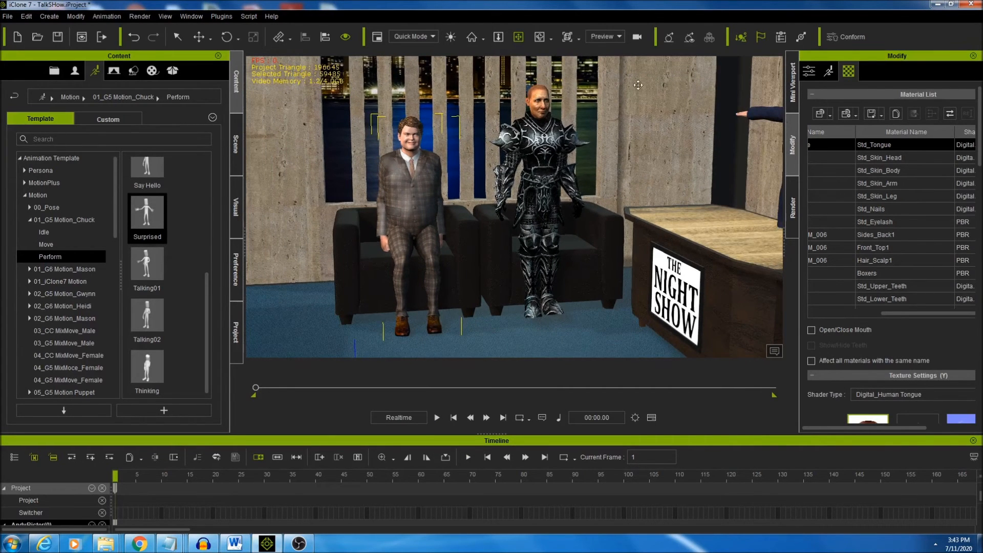
# Step: Toggle Foot Contact off and back on for the co-host and frame his feet
pyautogui.click(810, 72)
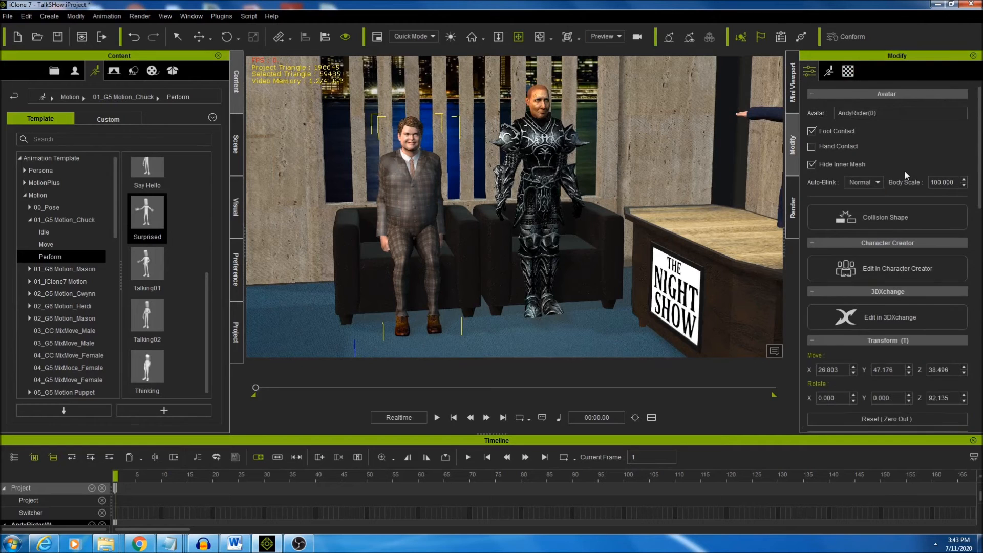
pyautogui.click(836, 128)
pyautogui.click(835, 130)
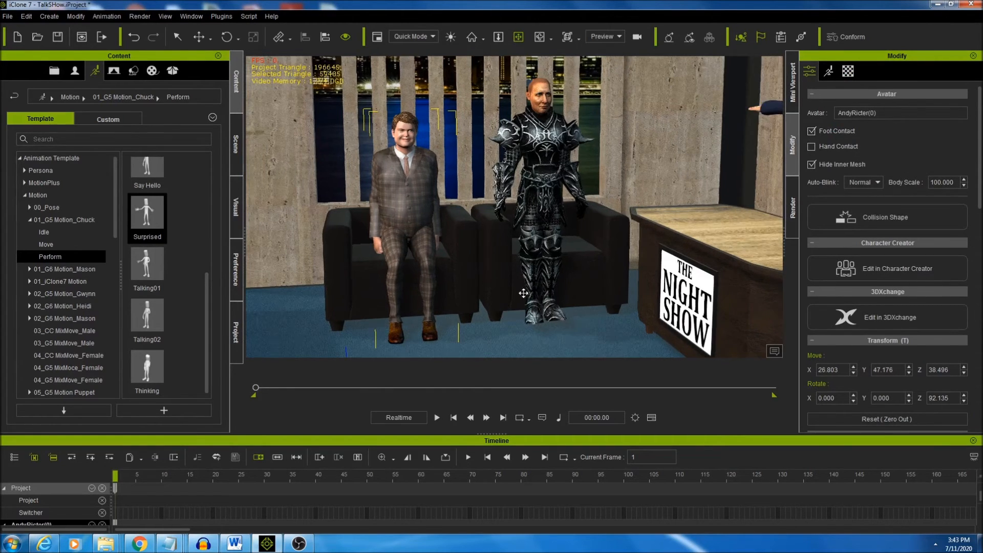
pyautogui.moveTo(491, 254)
pyautogui.mouseDown()
pyautogui.moveTo(486, 198)
pyautogui.moveTo(460, 279)
pyautogui.moveTo(442, 247)
pyautogui.mouseUp()
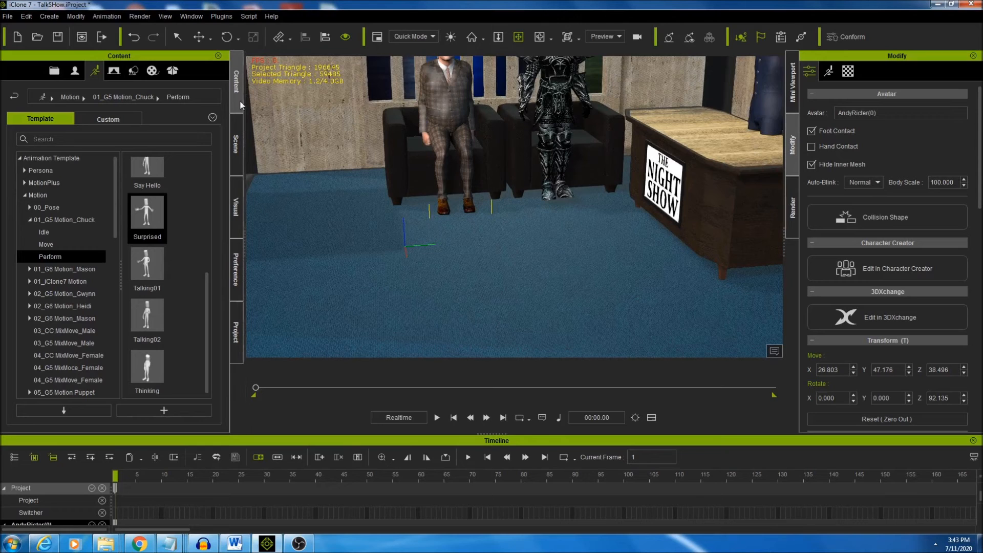
# Step: Play and scrub through the Surprised motion to check the feet, ending near the start
pyautogui.press('space')
pyautogui.moveTo(277, 388); pyautogui.dragTo(375, 387)
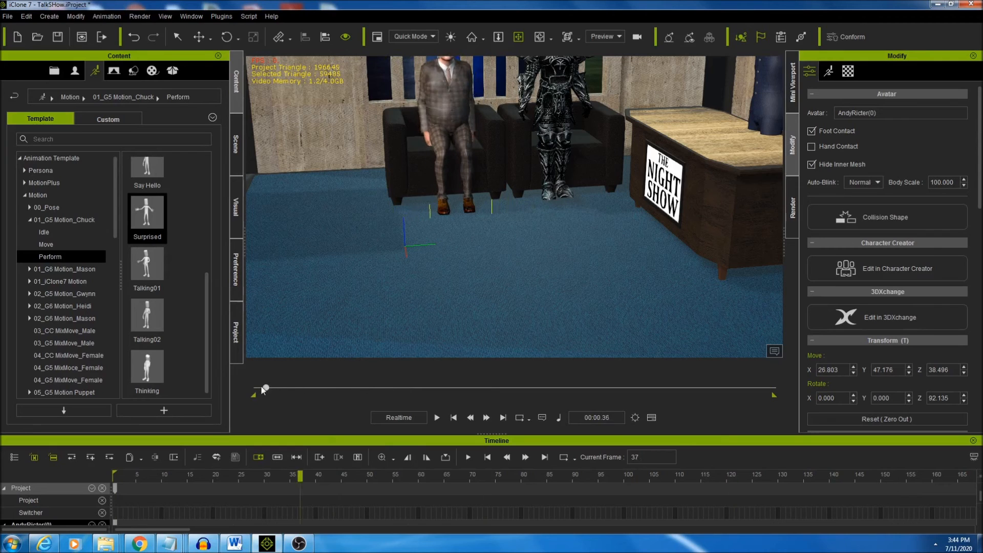
pyautogui.moveTo(375, 388); pyautogui.dragTo(258, 389)
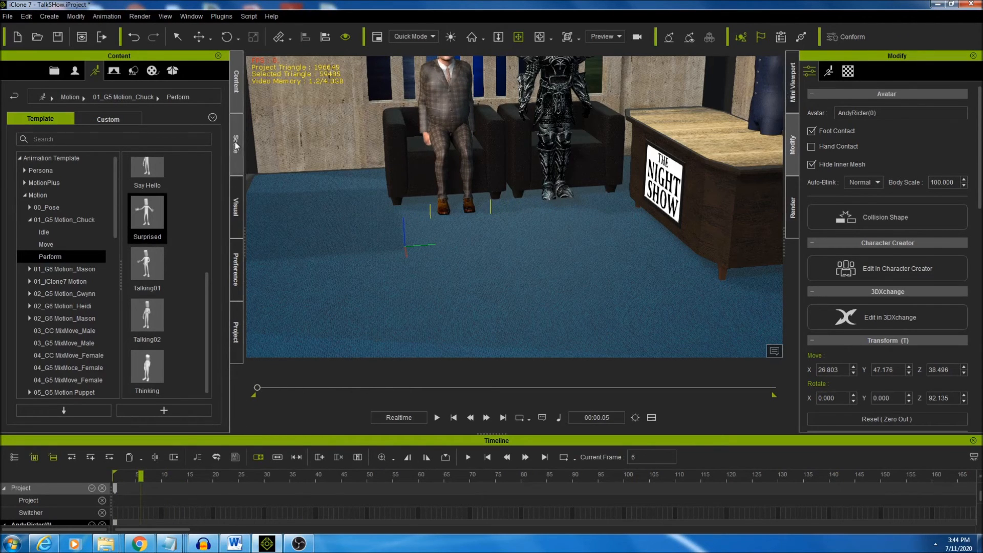
# Step: In Edit Reach Target, set the foot effector to reach sub-node RTRF
pyautogui.click(829, 71)
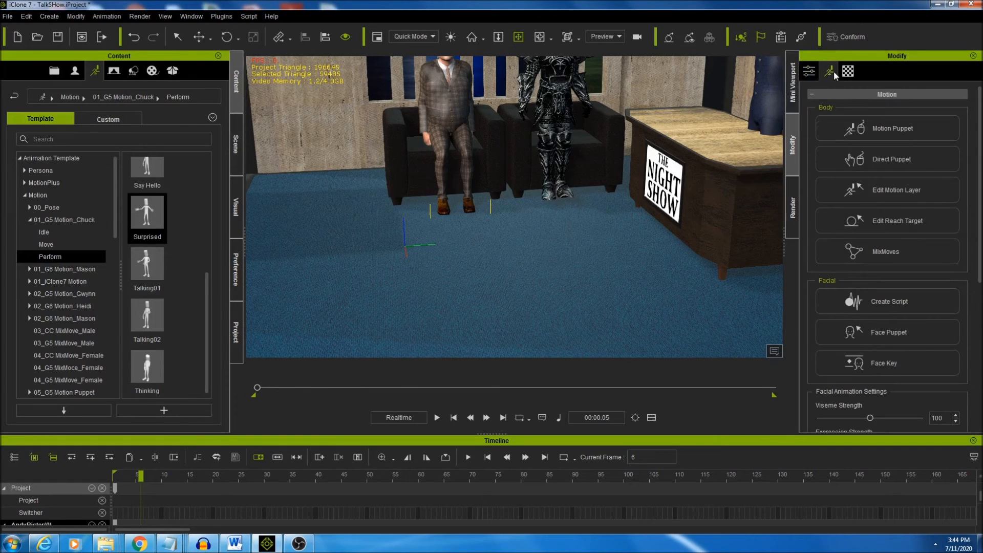
pyautogui.click(893, 221)
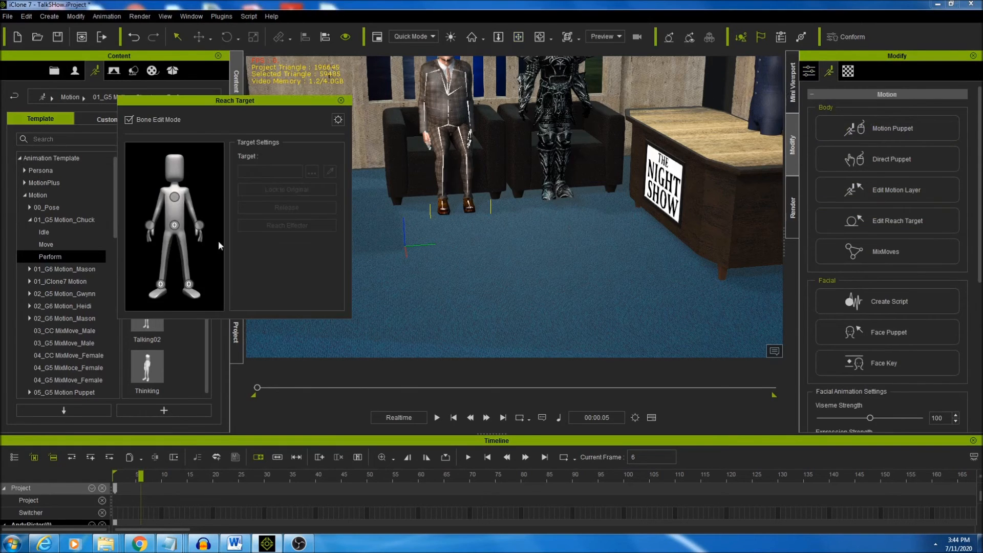
pyautogui.click(162, 285)
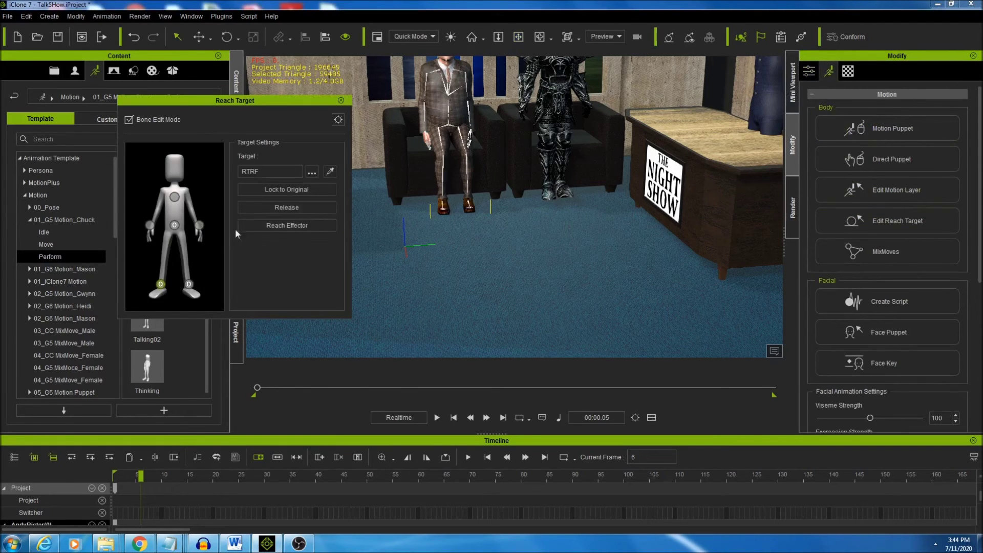
pyautogui.click(311, 172)
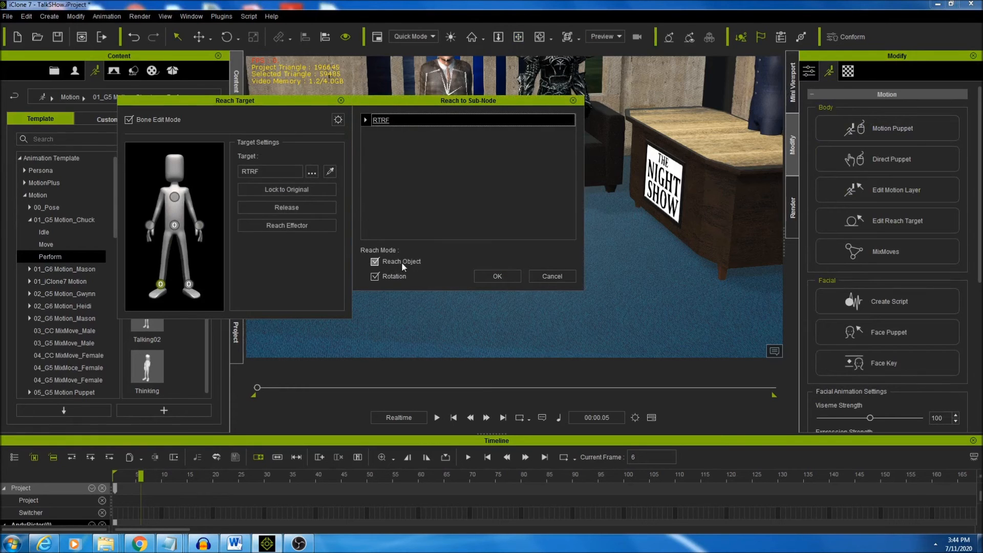
pyautogui.click(495, 275)
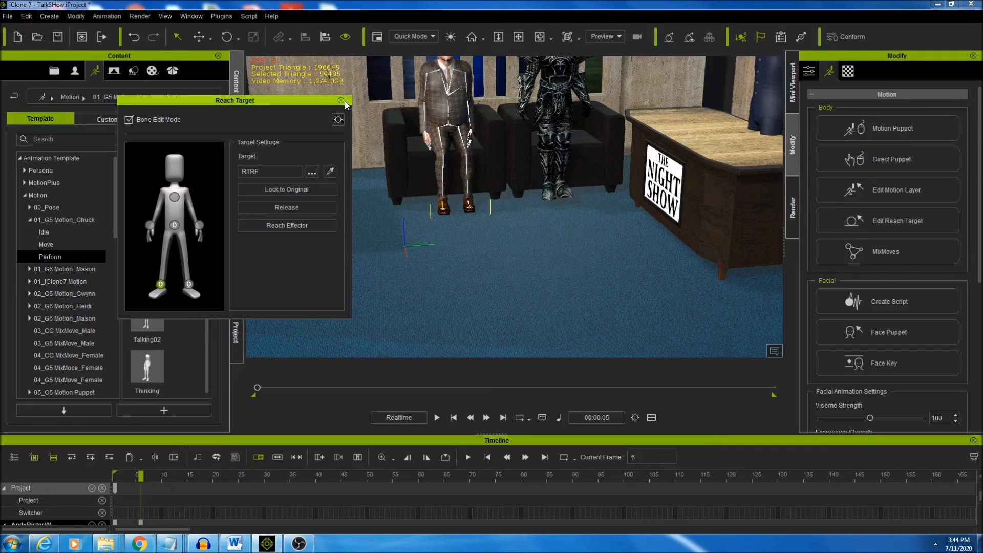
# Step: Turn off reaching position for the RTRF target and play back to test the foot
pyautogui.click(312, 172)
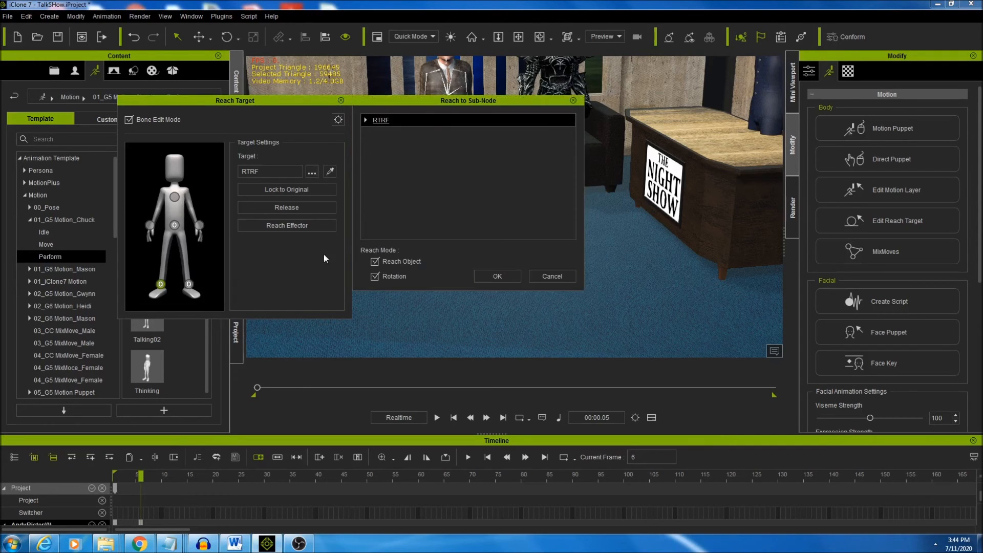
pyautogui.click(498, 277)
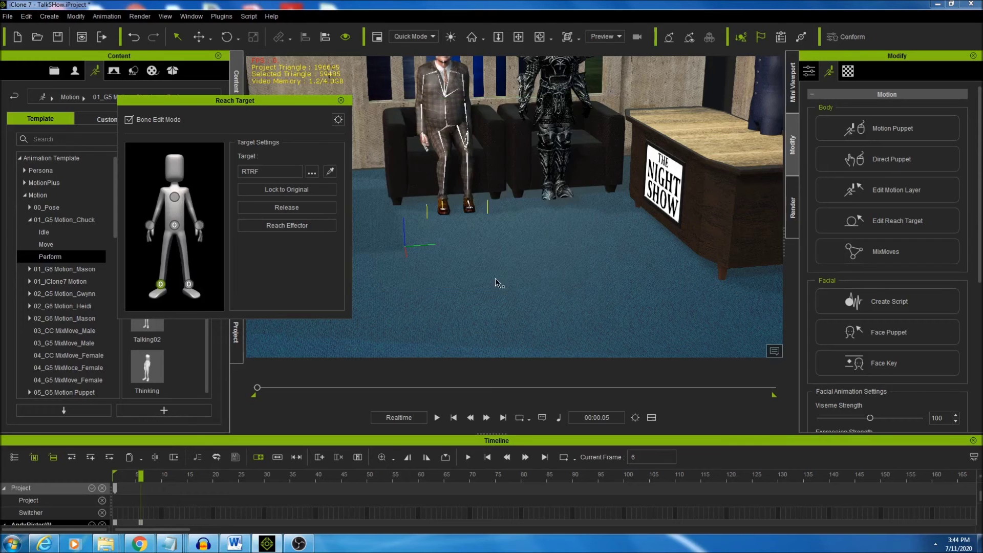
pyautogui.click(439, 417)
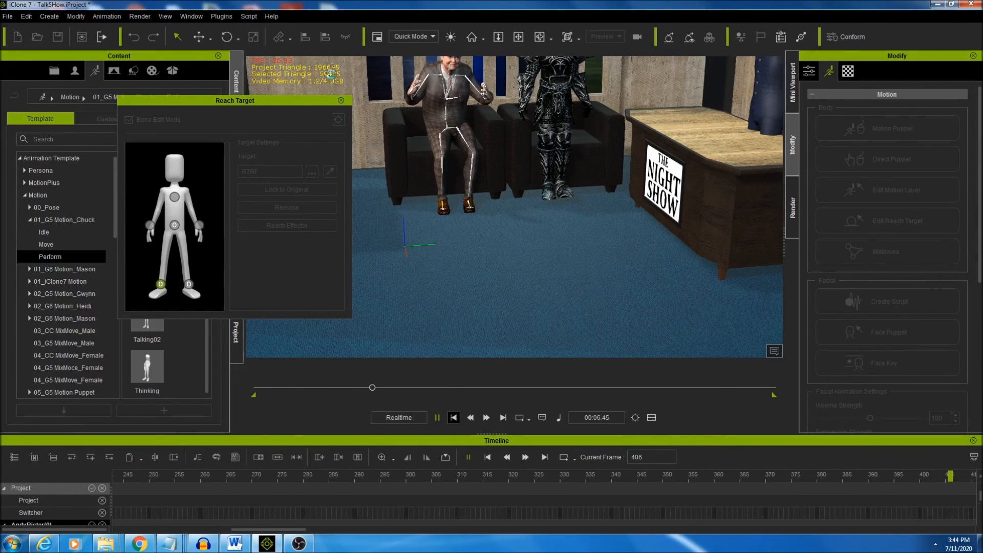
pyautogui.click(311, 172)
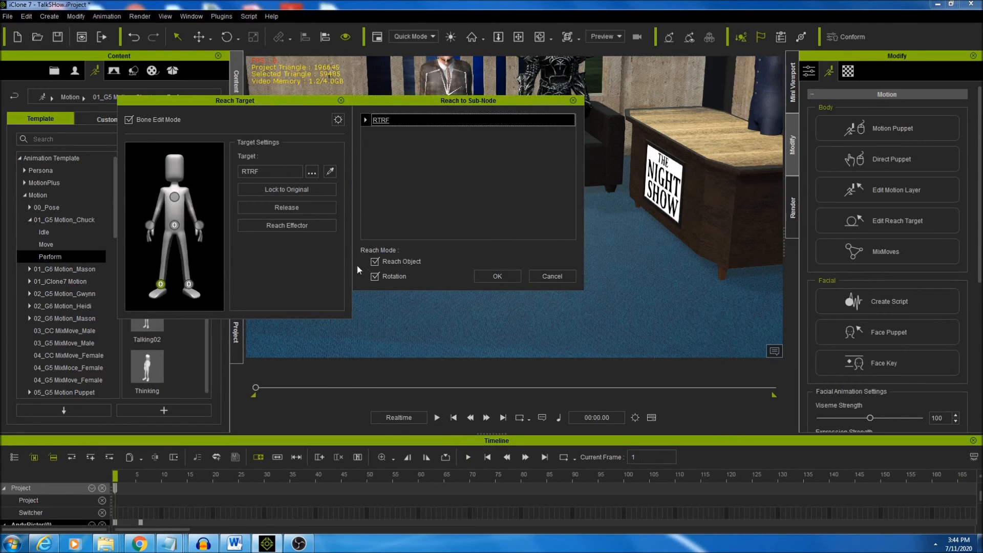
# Step: Turn off reach position and rotation for RTRF and play back to check the feet
pyautogui.click(375, 263)
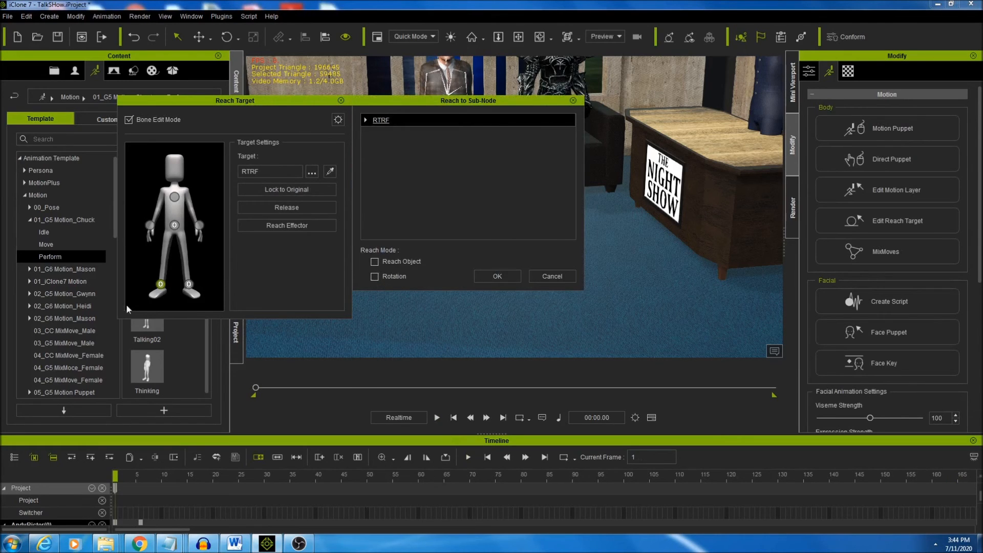
pyautogui.click(496, 277)
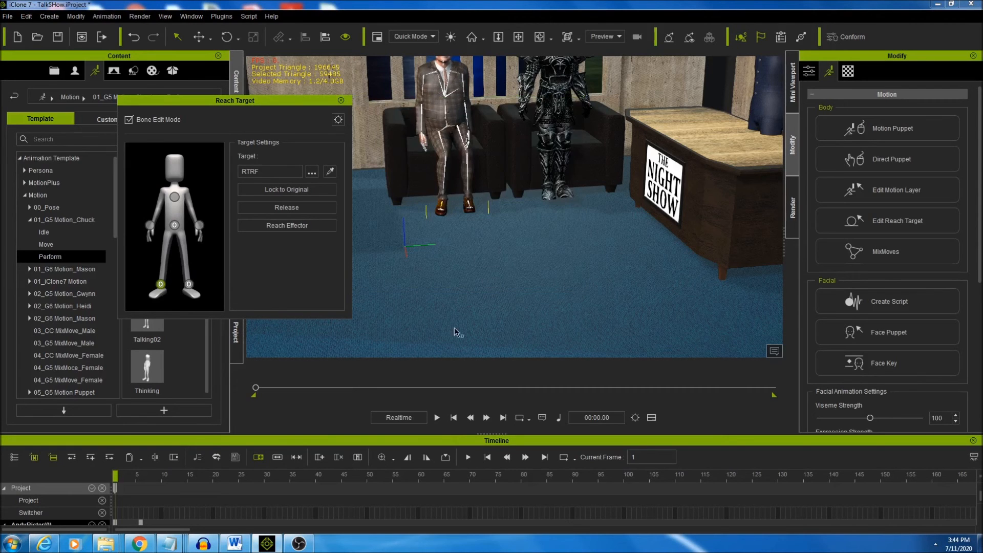
pyautogui.click(436, 417)
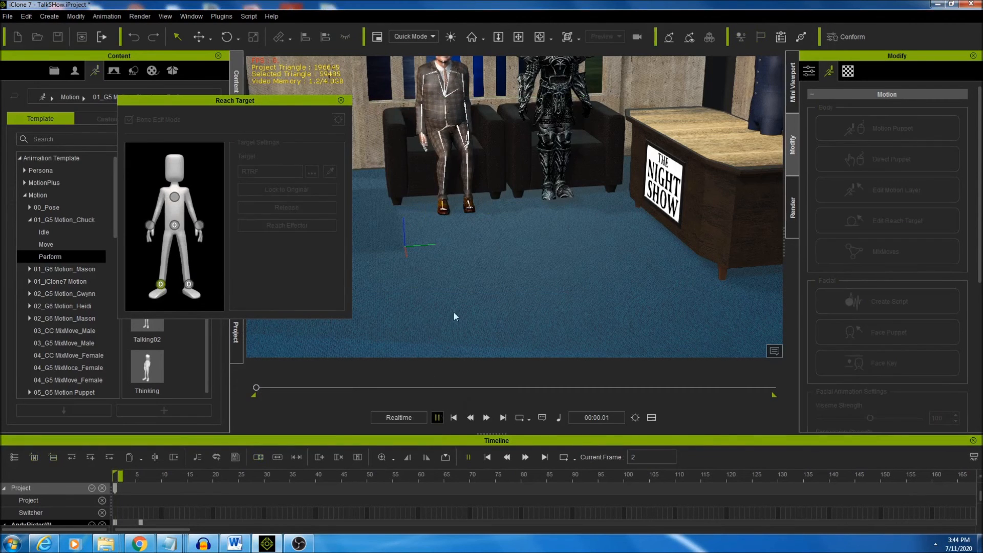
pyautogui.click(453, 417)
# Step: Reconfirm the reach sub-node settings, play again, and close the reach target editor
pyautogui.click(312, 172)
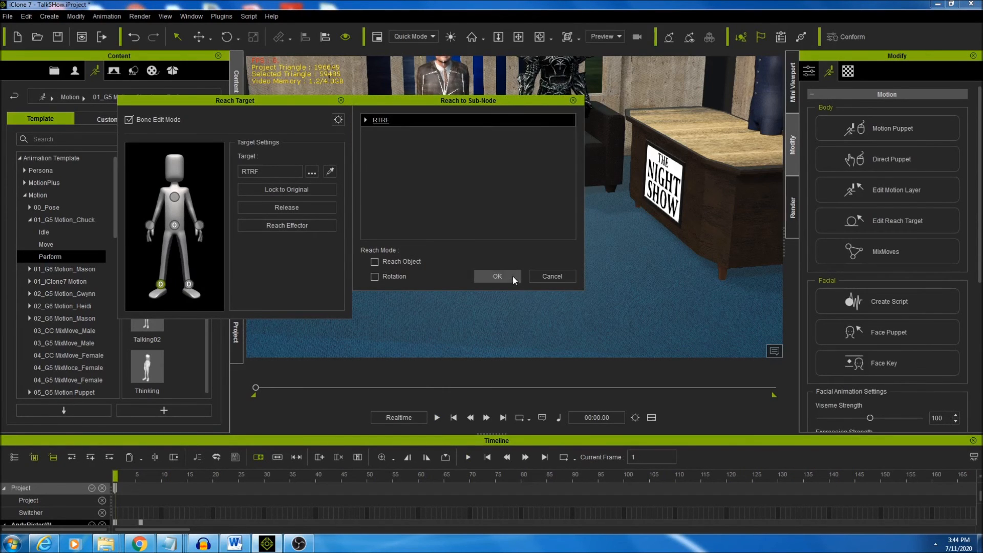
pyautogui.click(498, 275)
pyautogui.click(437, 418)
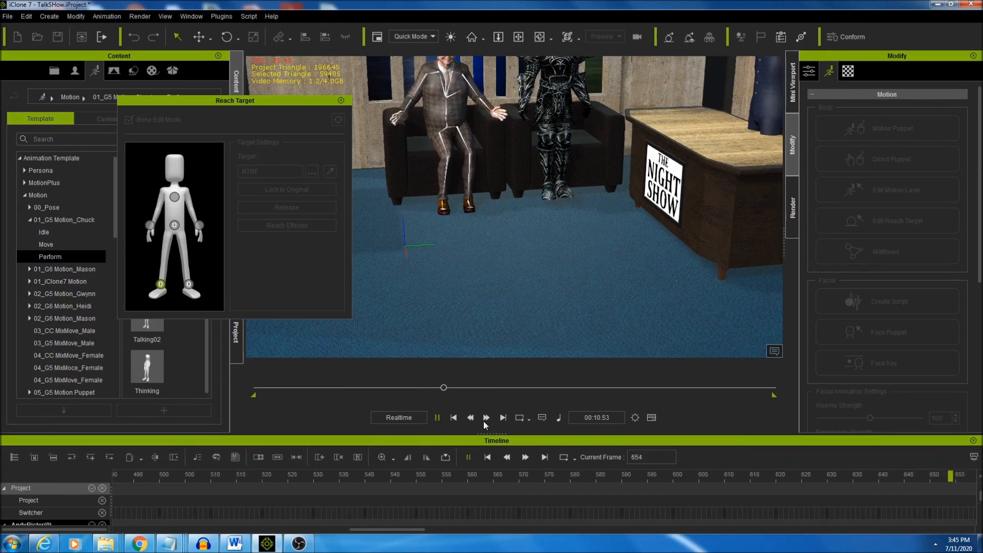
pyautogui.click(340, 101)
# Step: Orbit the camera above the set to show the desk and host behind it
pyautogui.moveTo(505, 221)
pyautogui.mouseDown(button='right')
pyautogui.moveTo(557, 324)
pyautogui.moveTo(485, 218)
pyautogui.moveTo(389, 168)
pyautogui.mouseUp(button='right')
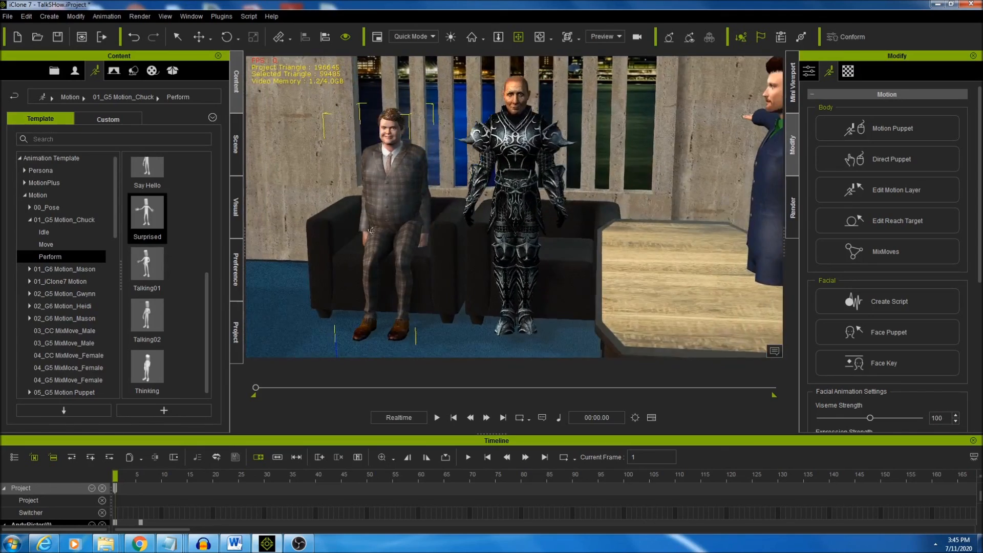
pyautogui.moveTo(361, 201)
pyautogui.mouseDown(button='right')
pyautogui.moveTo(530, 170)
pyautogui.moveTo(502, 184)
pyautogui.mouseUp(button='right')
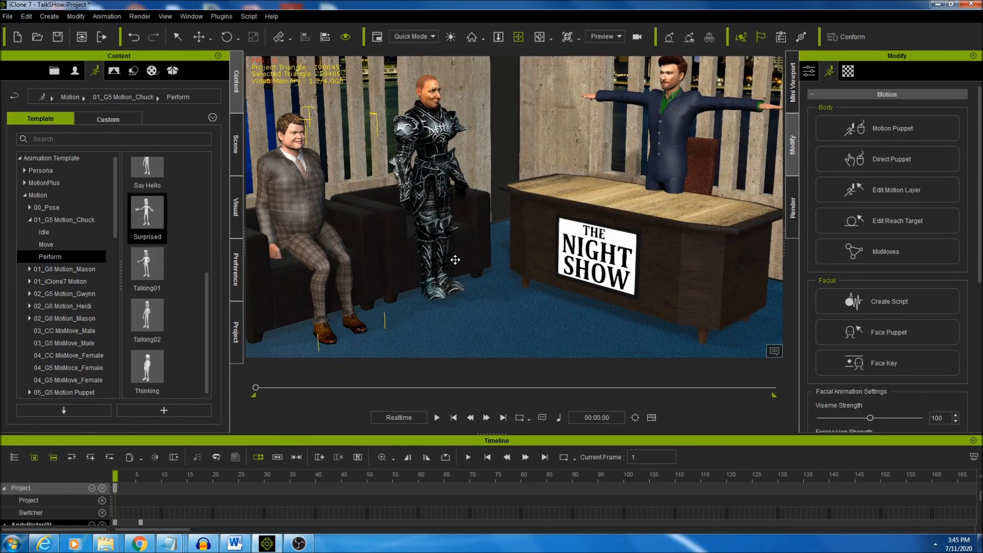